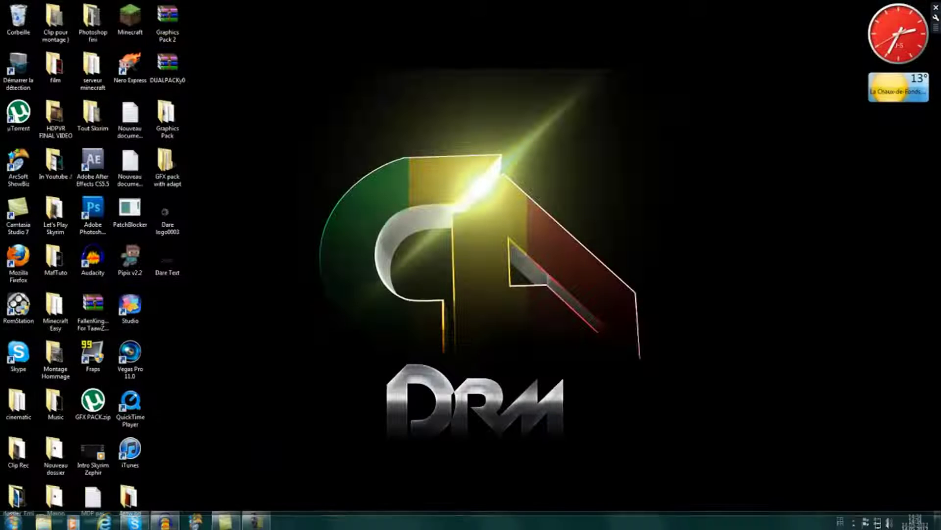
Switch to Internet Explorer and open the YouTube page saved in the favourites.
mouse_move(154, 521)
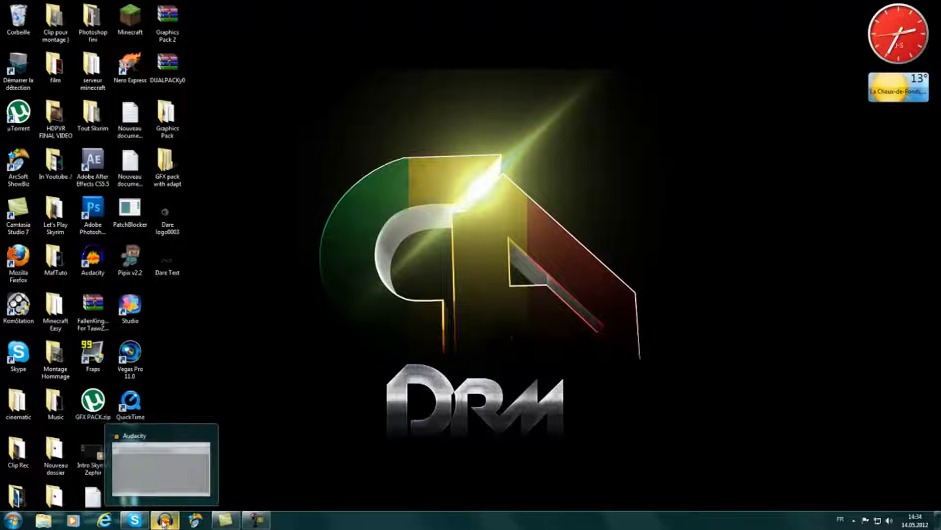
click(105, 521)
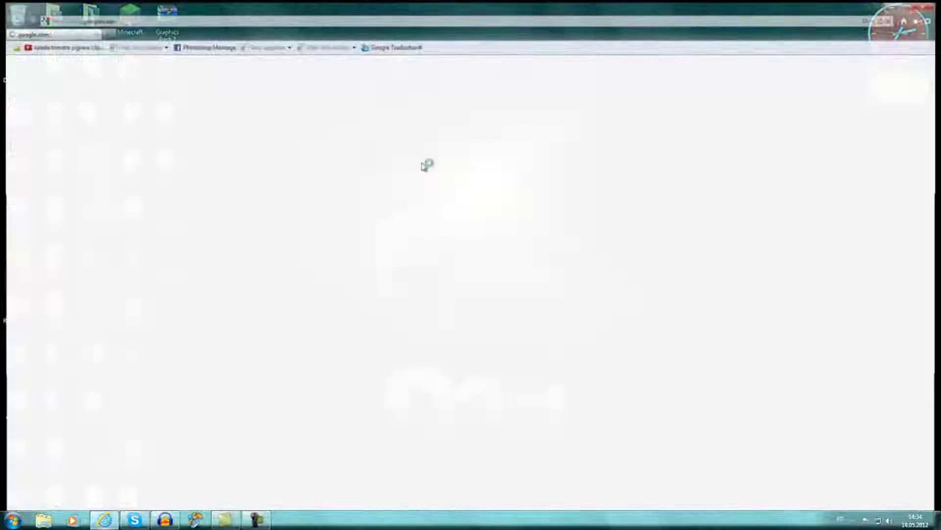
click(921, 20)
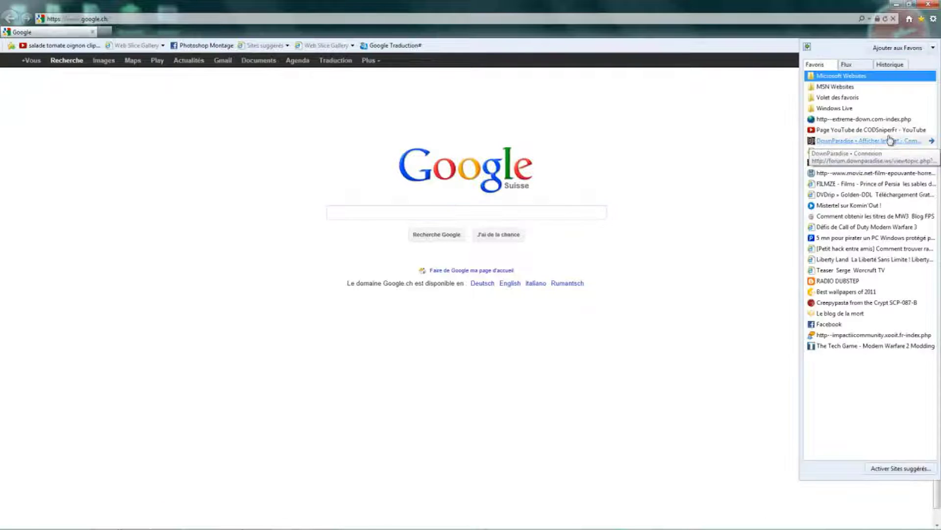
click(873, 138)
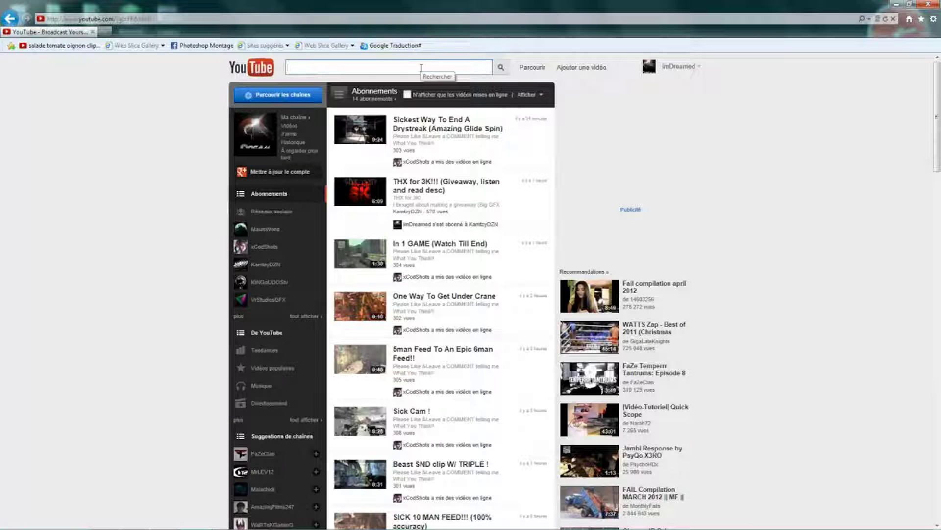
Search YouTube for "dare sniping" and open the Dare Sniping channel to view its logo artwork.
text(dare sn)
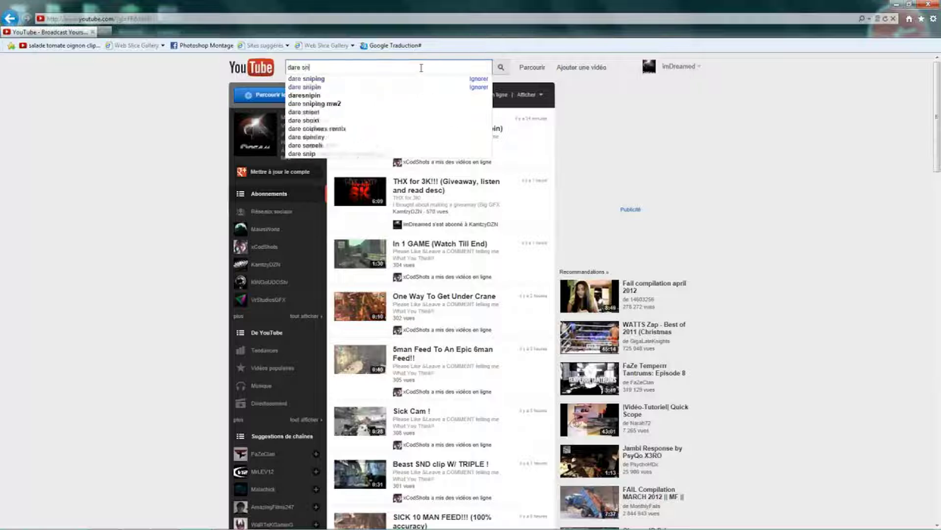
text(iping)
key(Return)
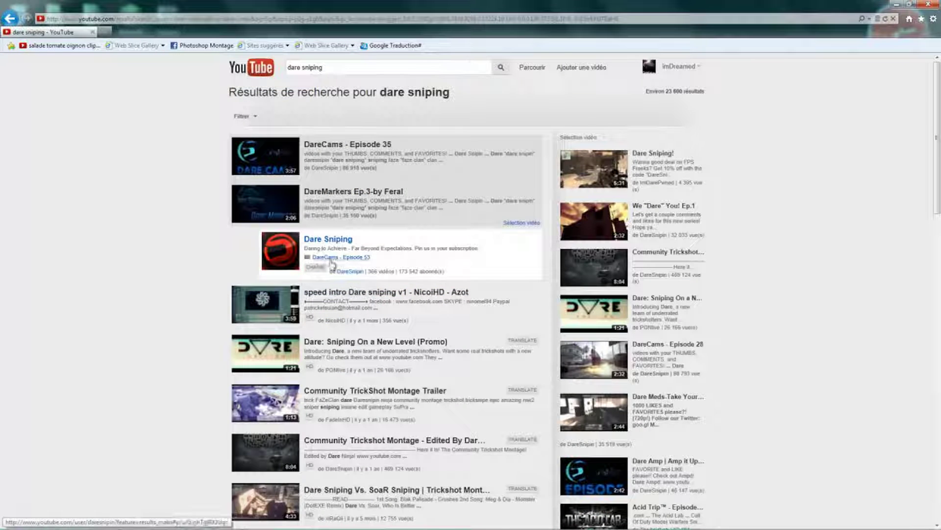
click(332, 263)
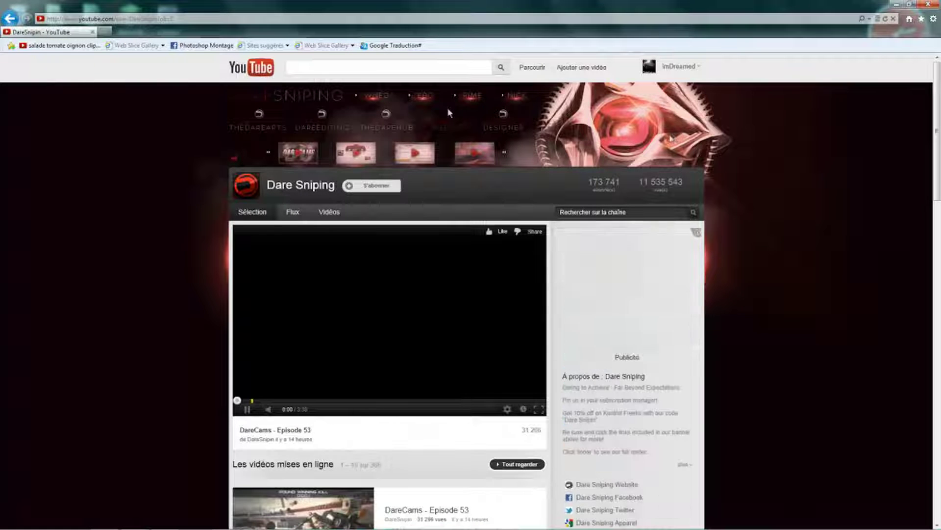
click(420, 347)
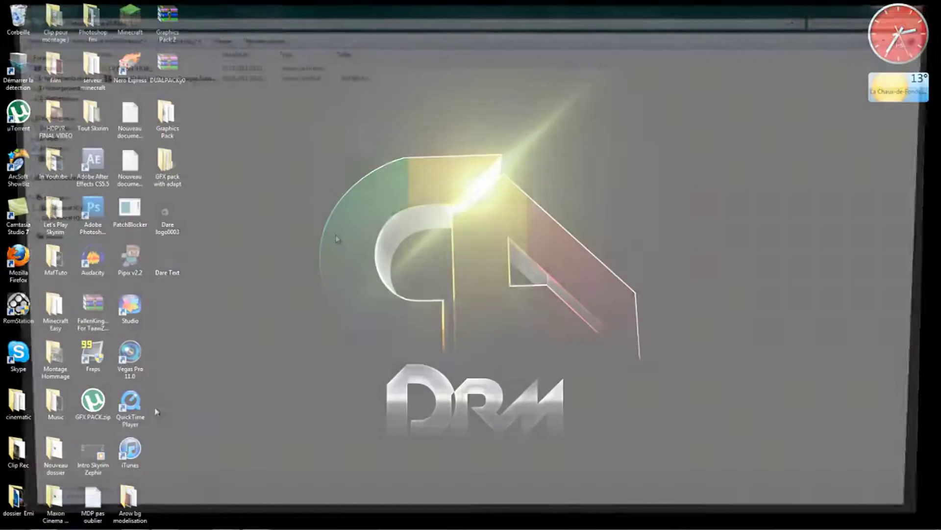
Launch the 32-bit CINEMA 4D application from the CINEMA 4D R12 folder and close the folder window.
double_click(119, 65)
click(137, 170)
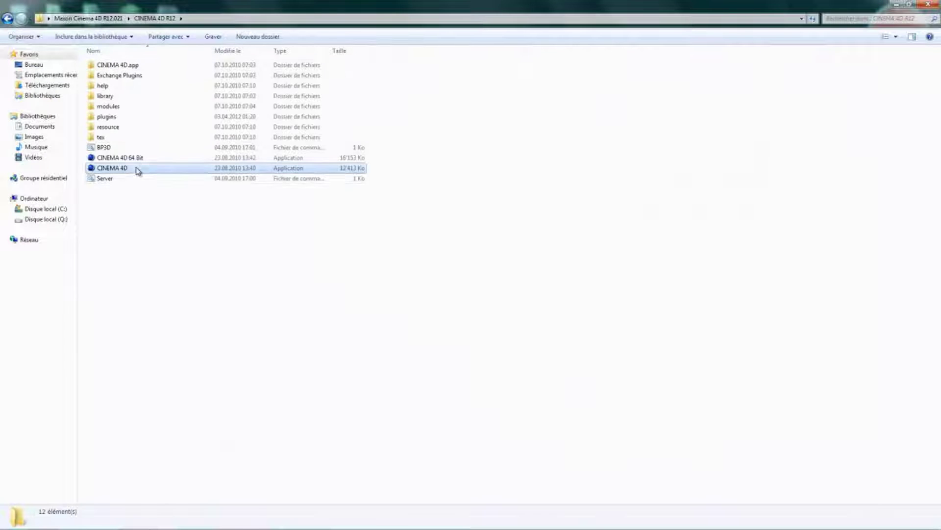
click(921, 9)
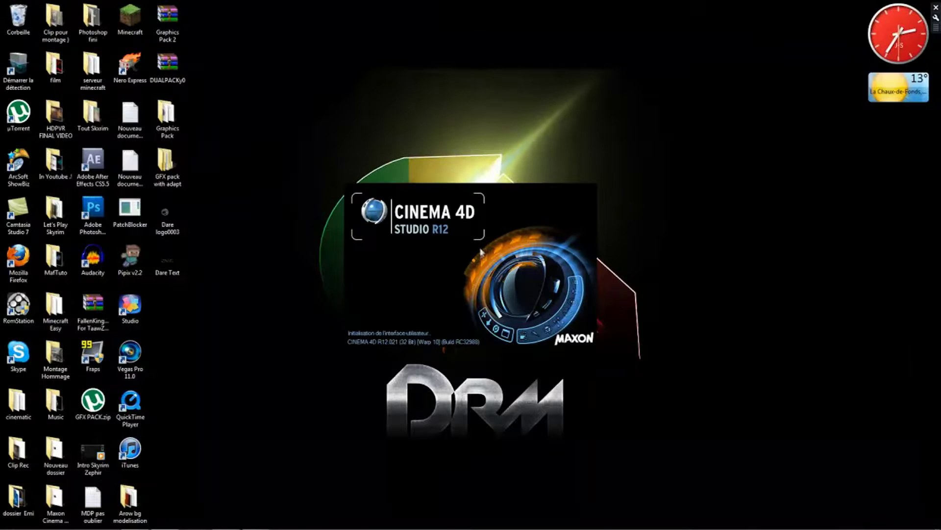
key(super)
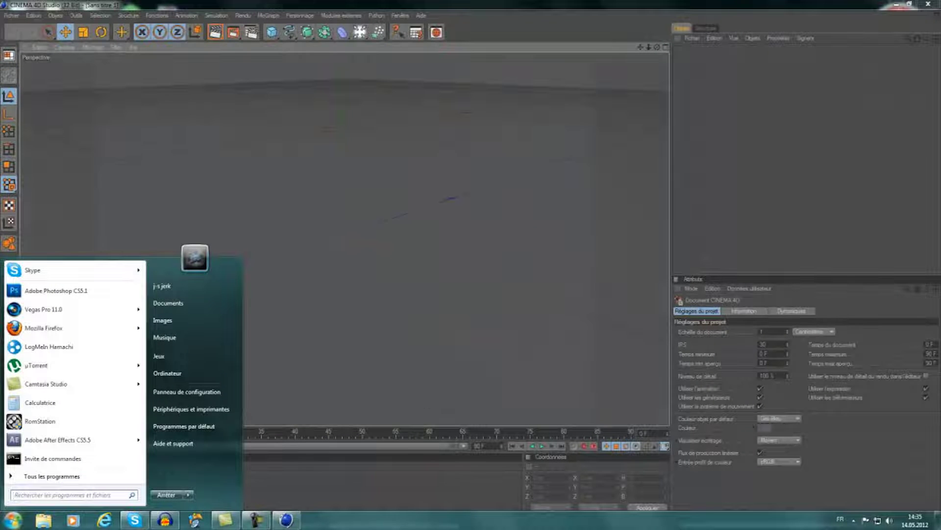
click(263, 525)
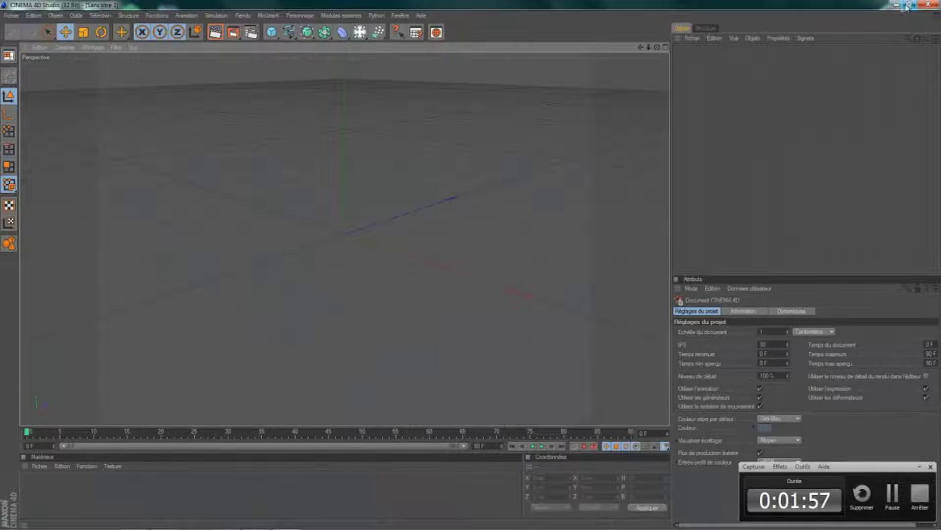
click(898, 6)
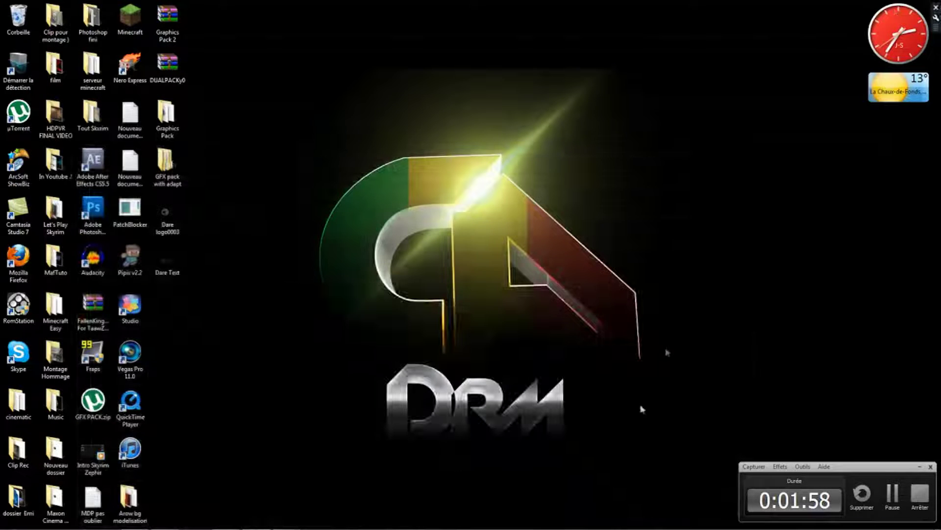
click(920, 468)
key(super)
click(288, 518)
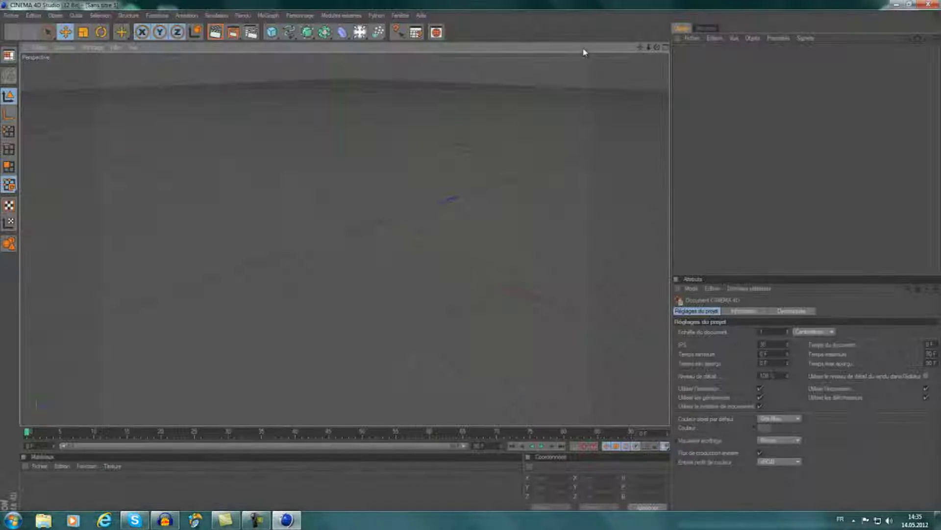
Set the render output size to 1280 pixels wide by 720 pixels high.
click(251, 32)
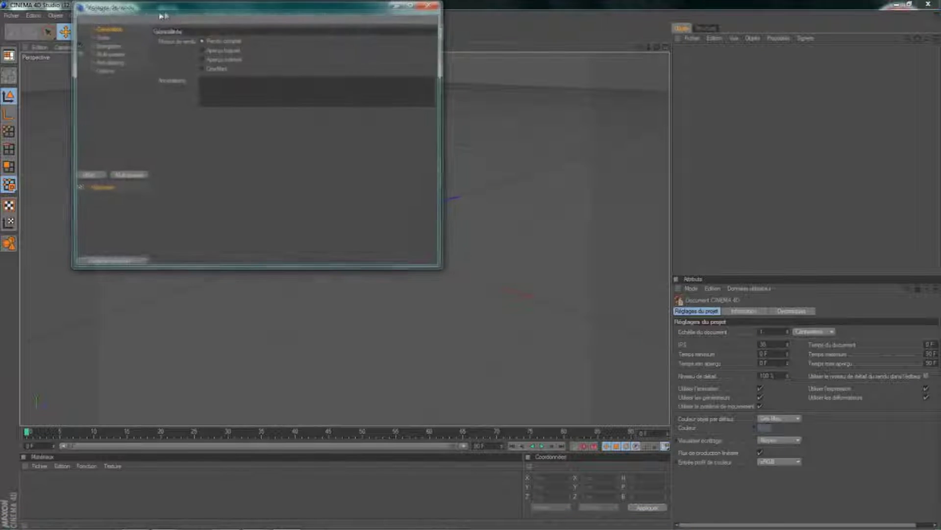
click(102, 37)
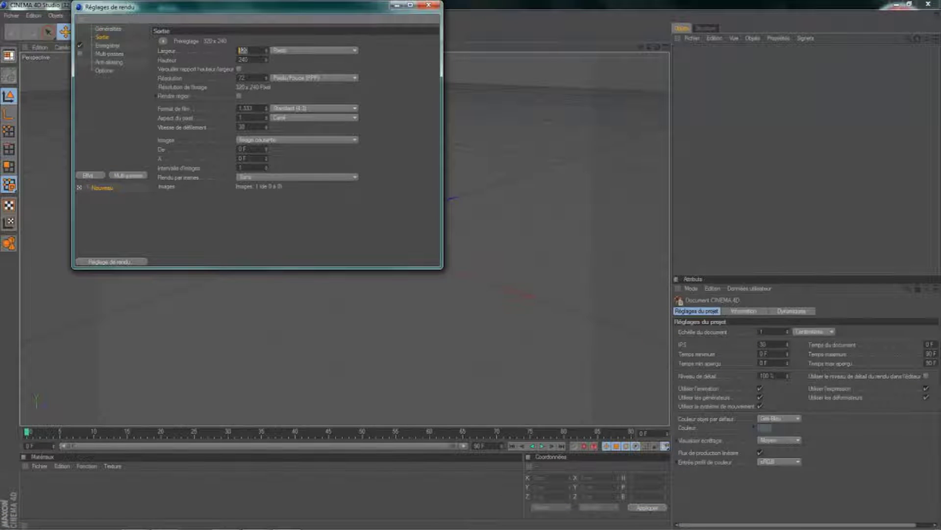
text(1280)
key(Tab)
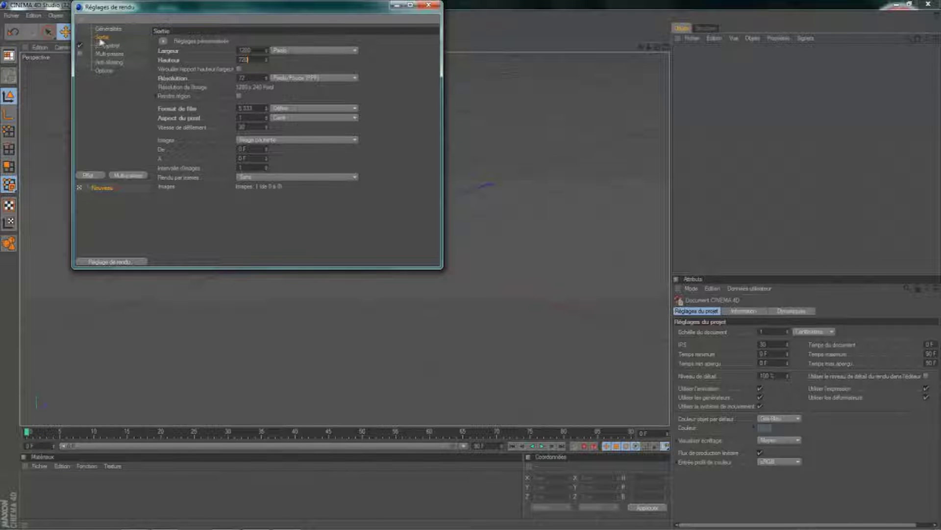
Set the render's save format to PNG and enable the alpha channel.
click(106, 46)
click(274, 68)
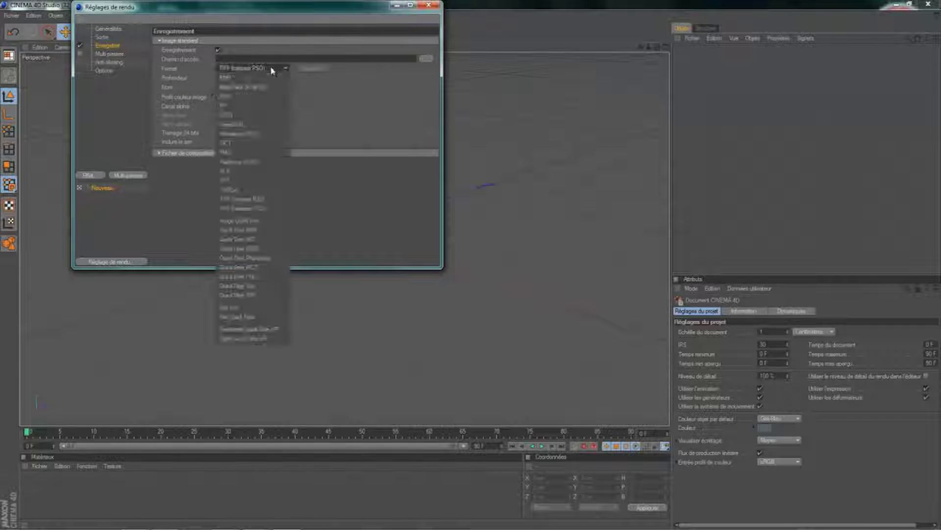
click(270, 154)
click(219, 106)
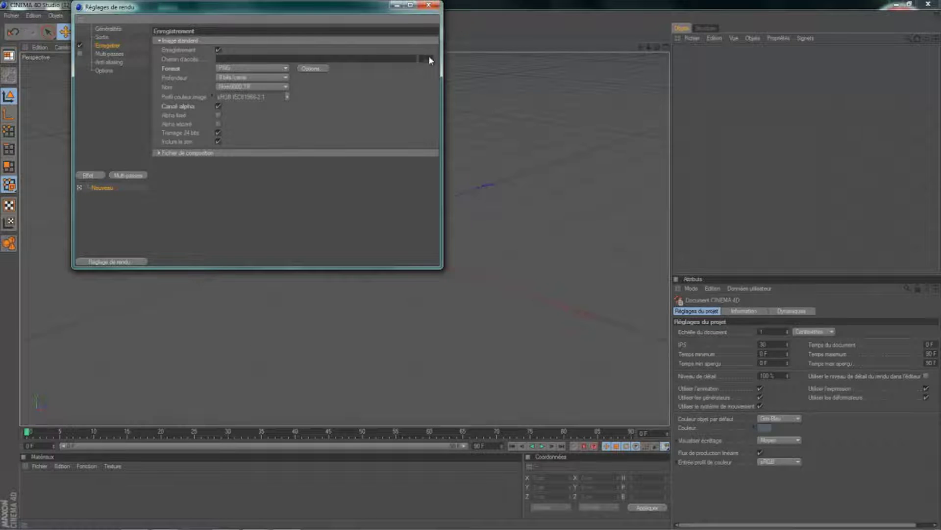
Set the render's save path to a desktop file named "Tuto Modelisation objet" and close the render settings.
click(428, 59)
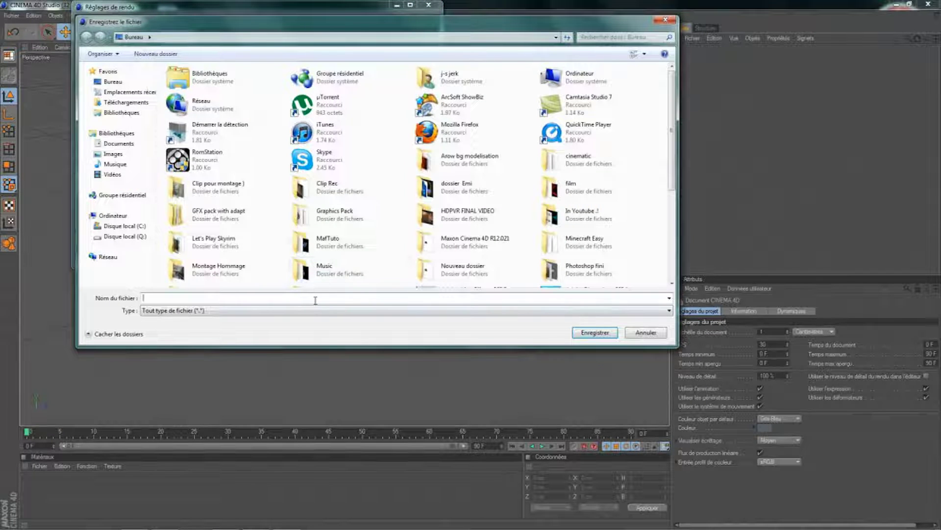
text(Tuto Modelisation objet)
key(Return)
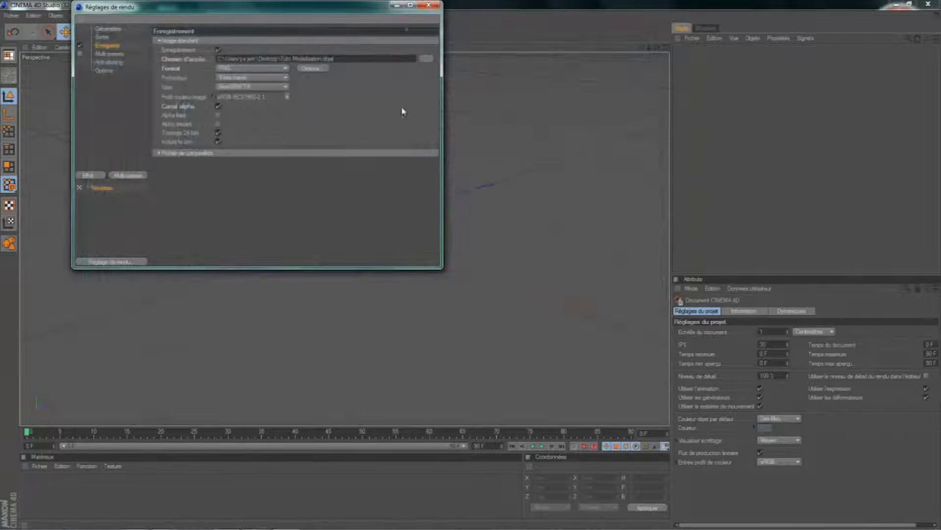
click(429, 6)
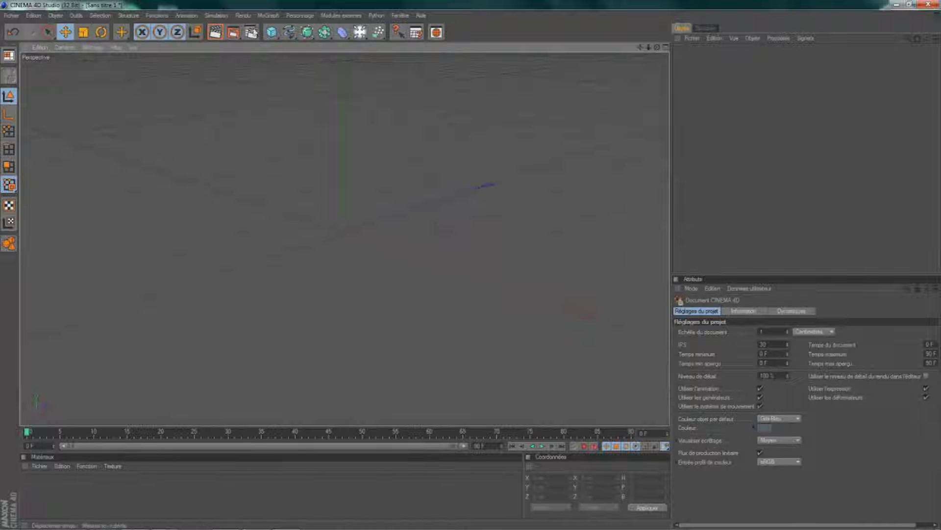
Add a torus primitive to the scene and convert it to an editable polygon object.
drag(276, 29, 523, 81)
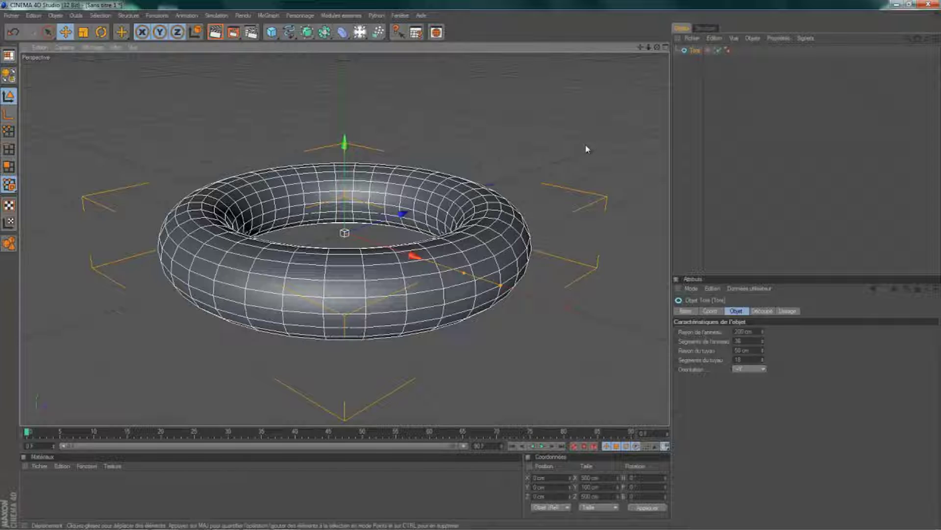
drag(658, 47, 472, 268)
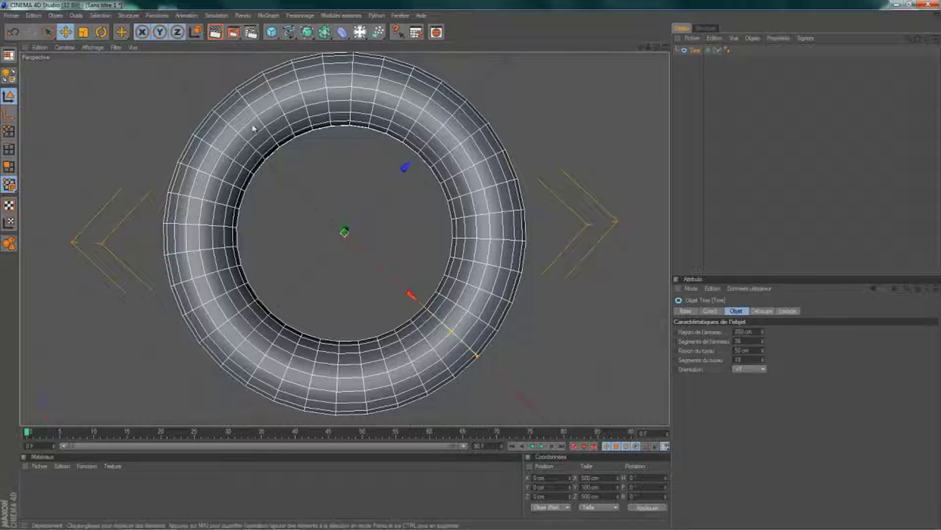
click(9, 75)
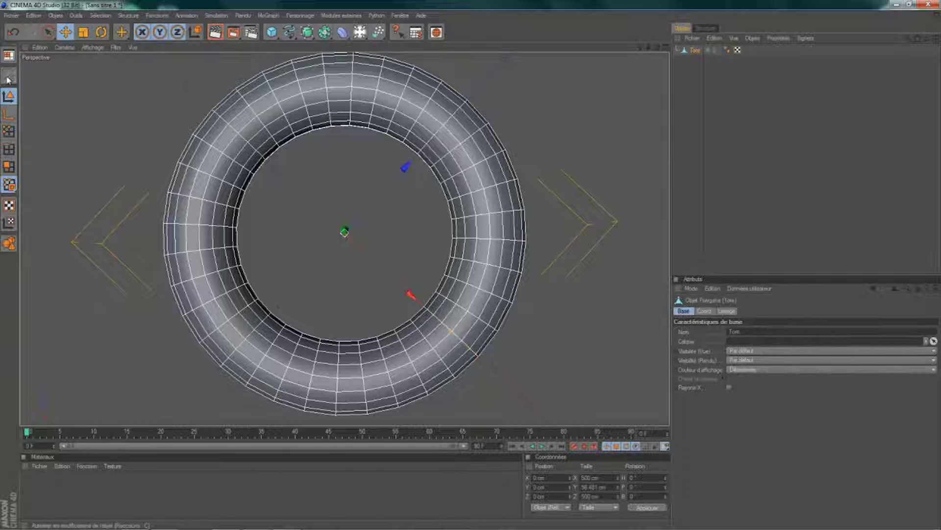
In polygon mode, select the complete single-row loop of polygons running around the top of the torus with the selection brush.
click(9, 168)
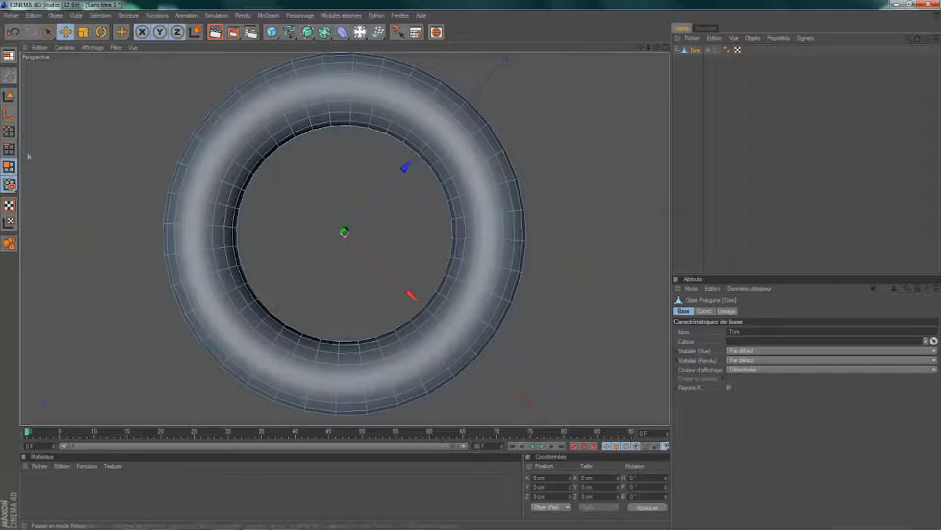
click(47, 31)
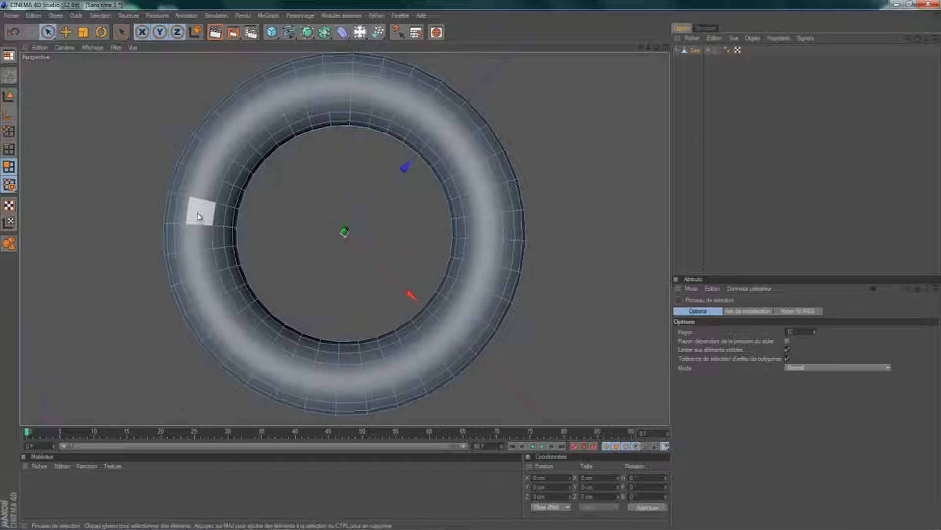
drag(199, 216, 201, 184)
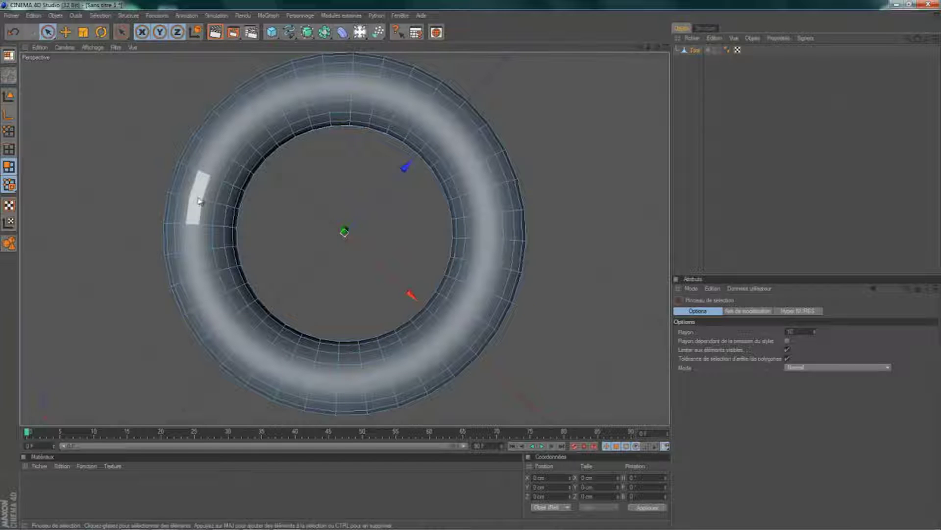
shift+click(221, 153)
key(ctrl+z)
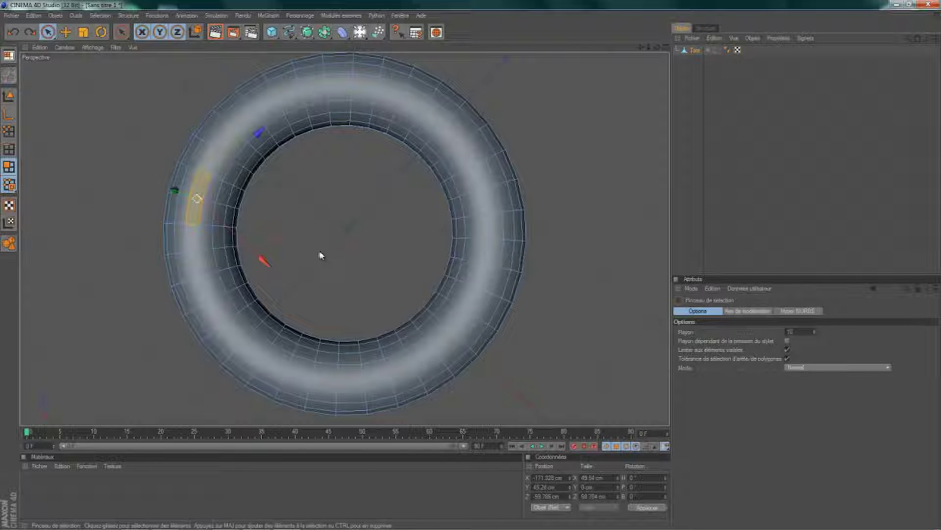
shift+click(219, 155)
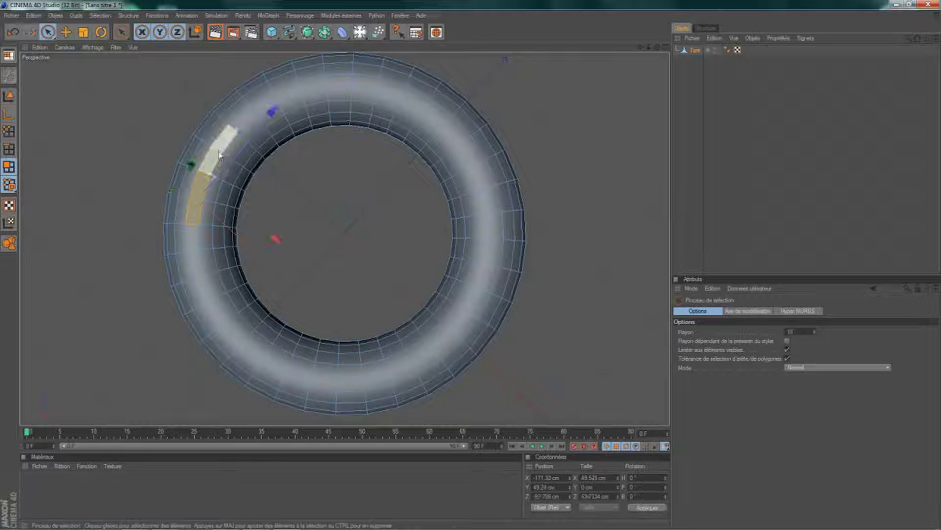
shift+click(253, 112)
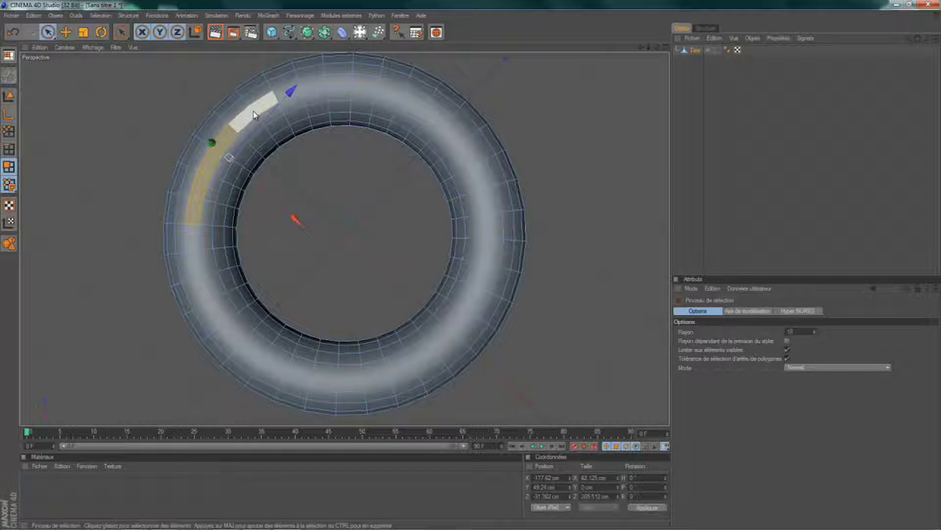
shift+click(300, 91)
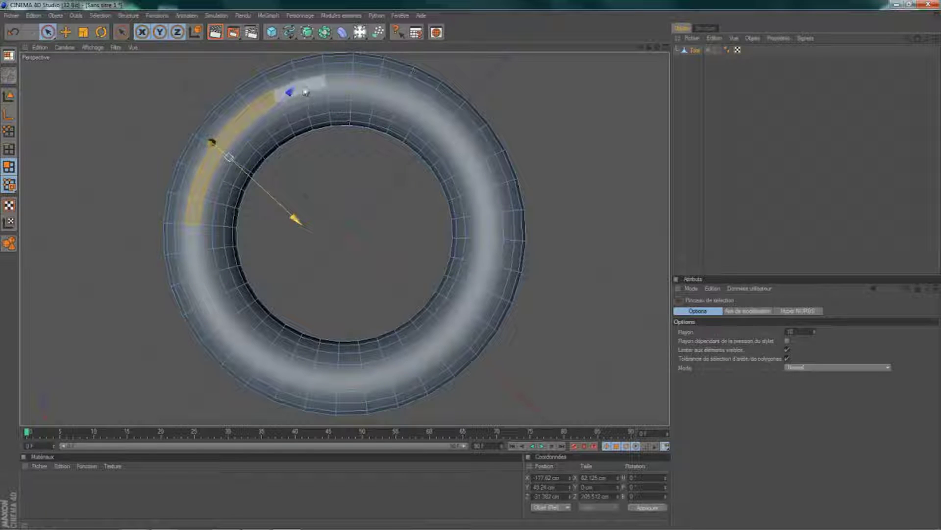
shift+click(307, 87)
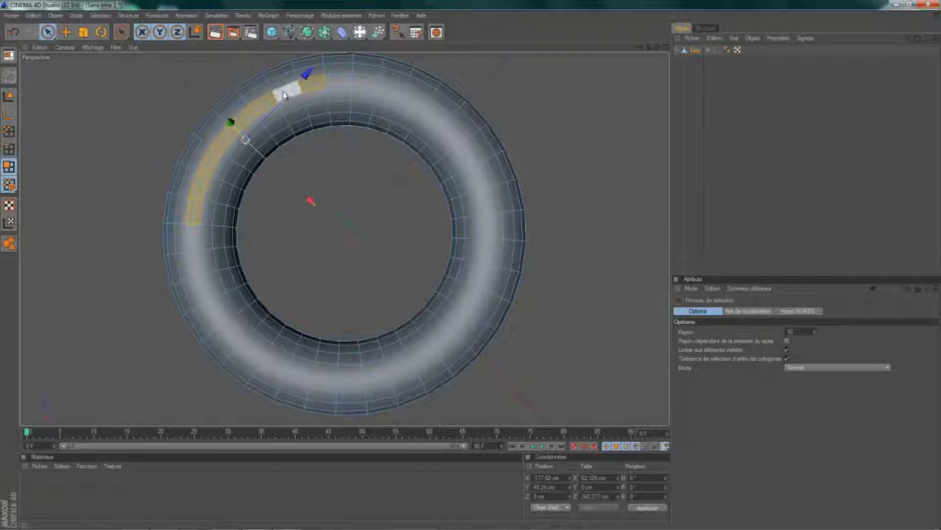
shift+click(377, 90)
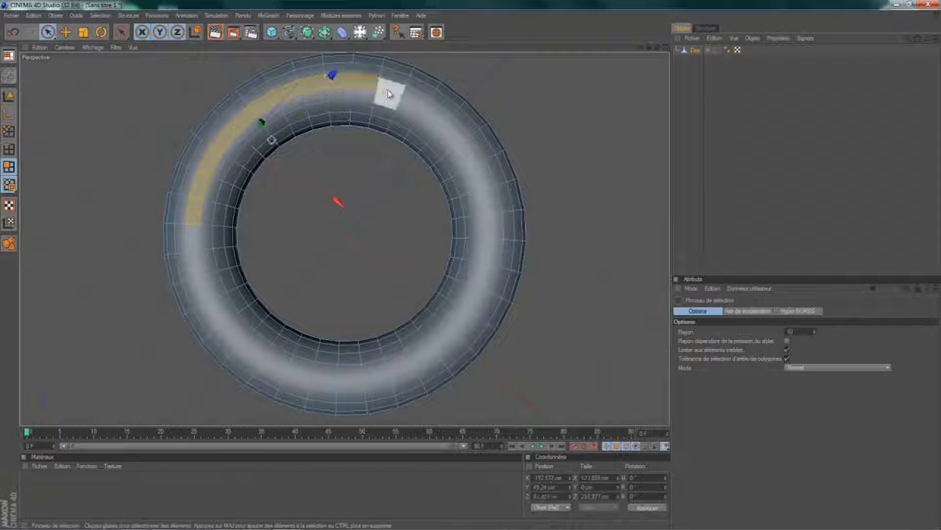
shift+click(406, 93)
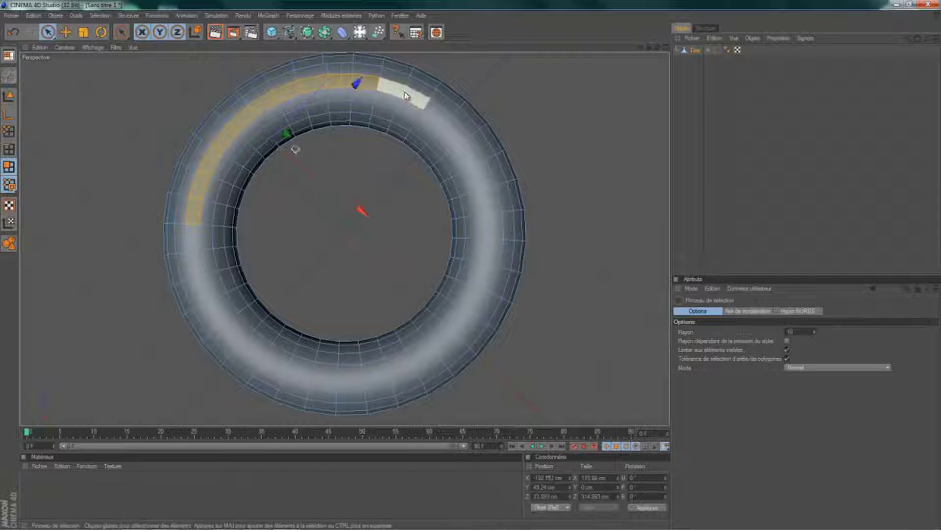
shift+click(447, 123)
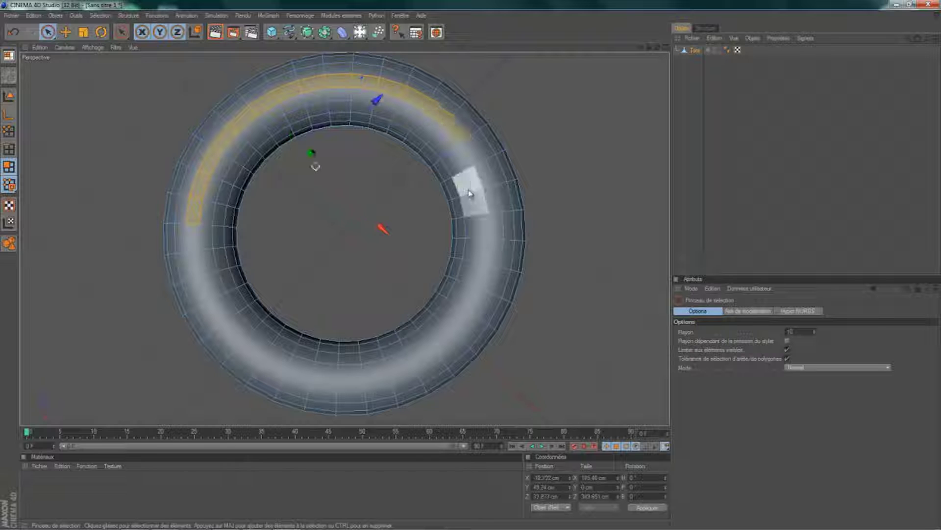
shift+click(479, 166)
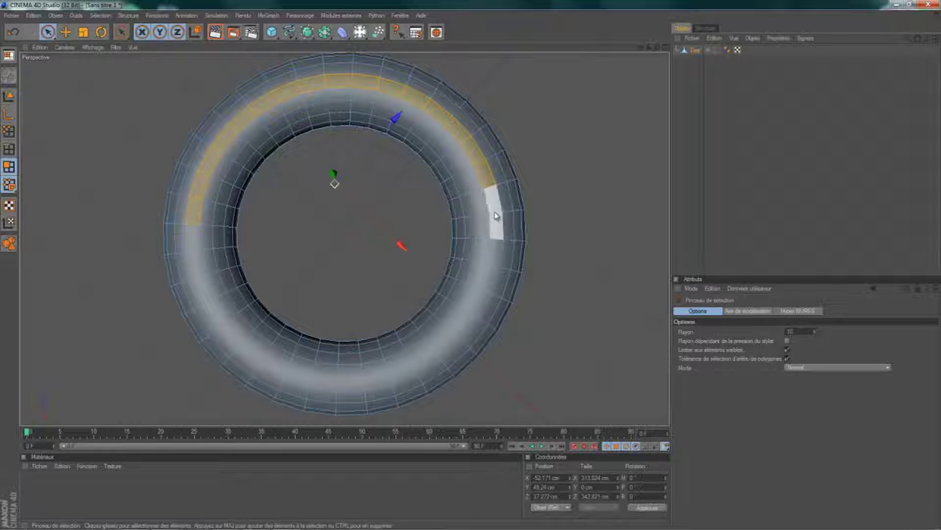
shift+click(492, 211)
shift+click(493, 267)
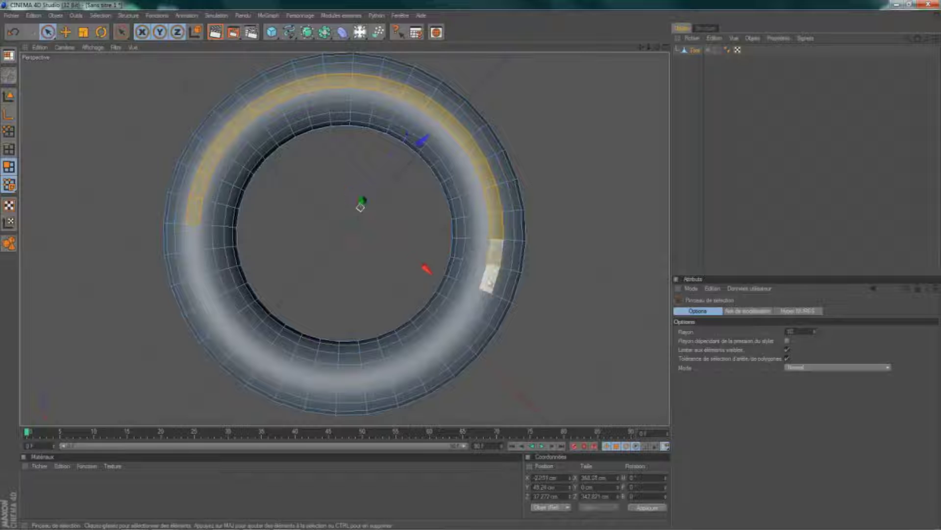
shift+click(472, 313)
shift+click(437, 355)
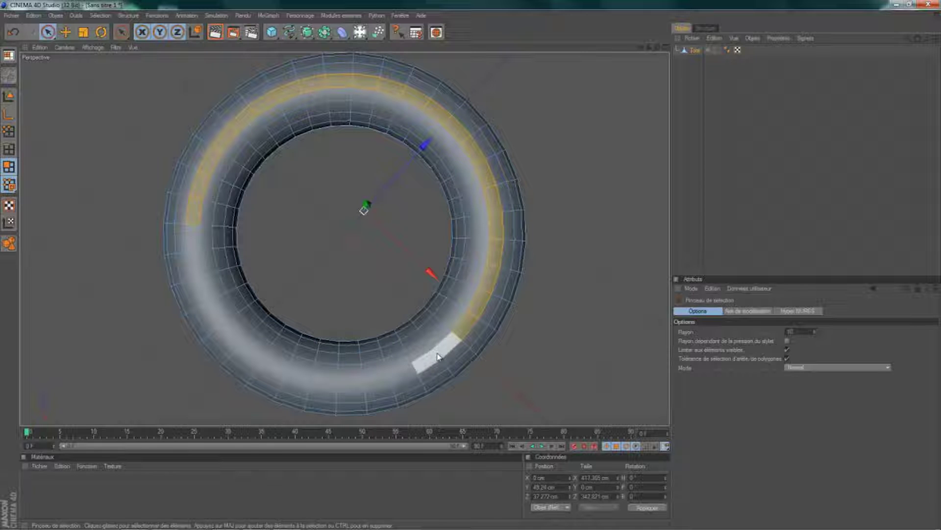
shift+click(388, 379)
shift+click(333, 385)
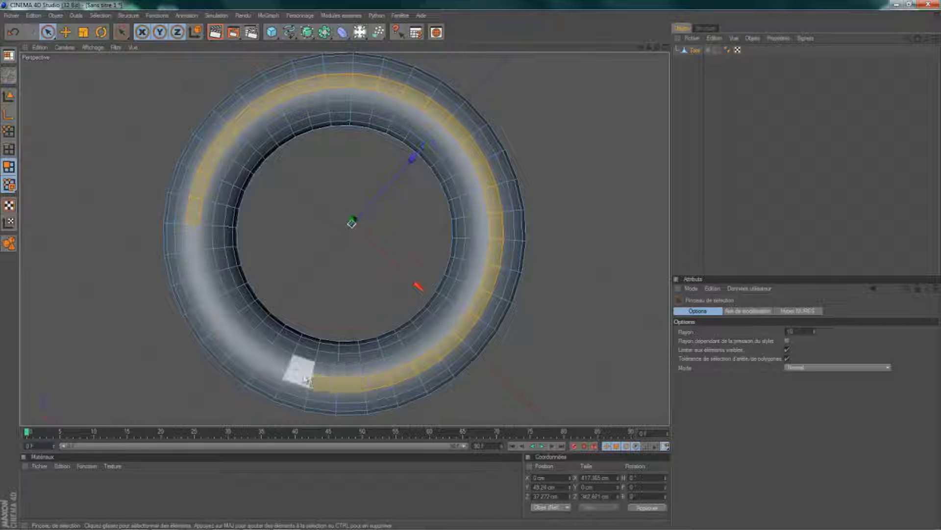
shift+click(287, 370)
shift+click(242, 347)
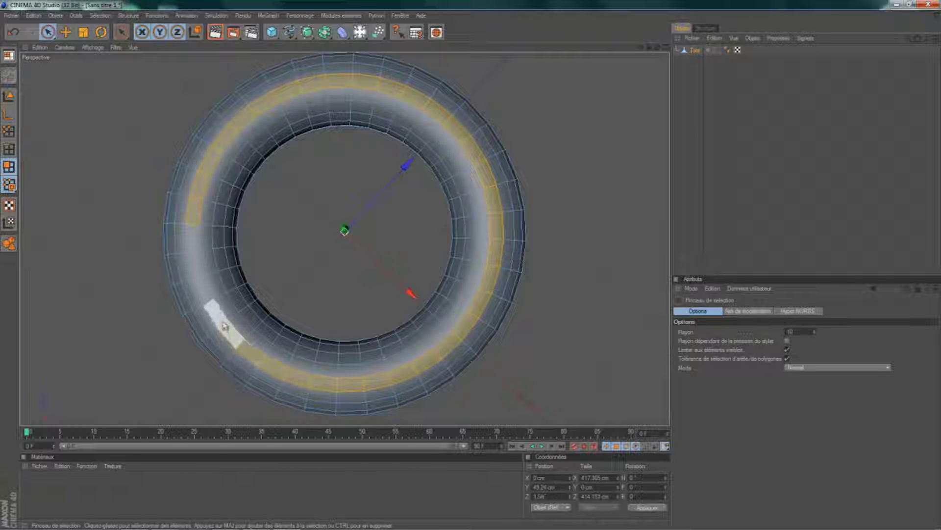
shift+click(209, 304)
shift+click(202, 263)
shift+click(195, 238)
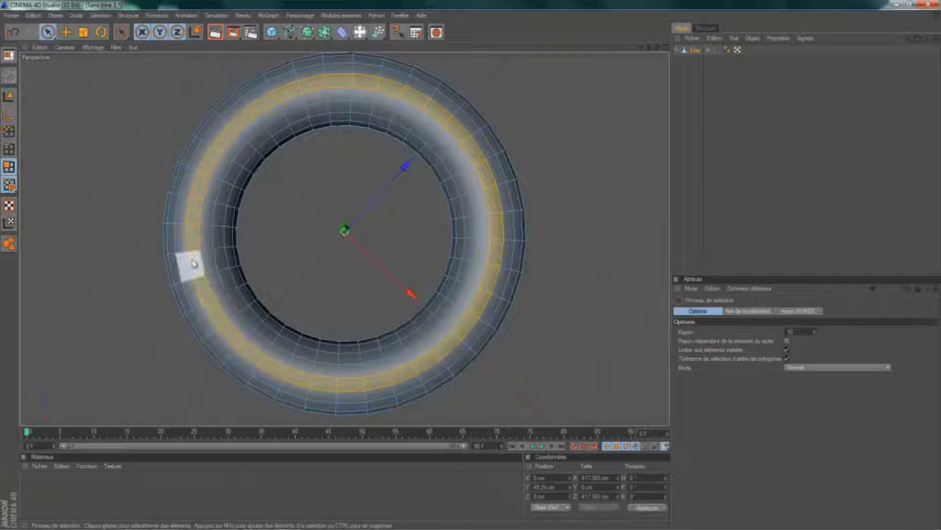
key(ctrl+z)
shift+click(200, 270)
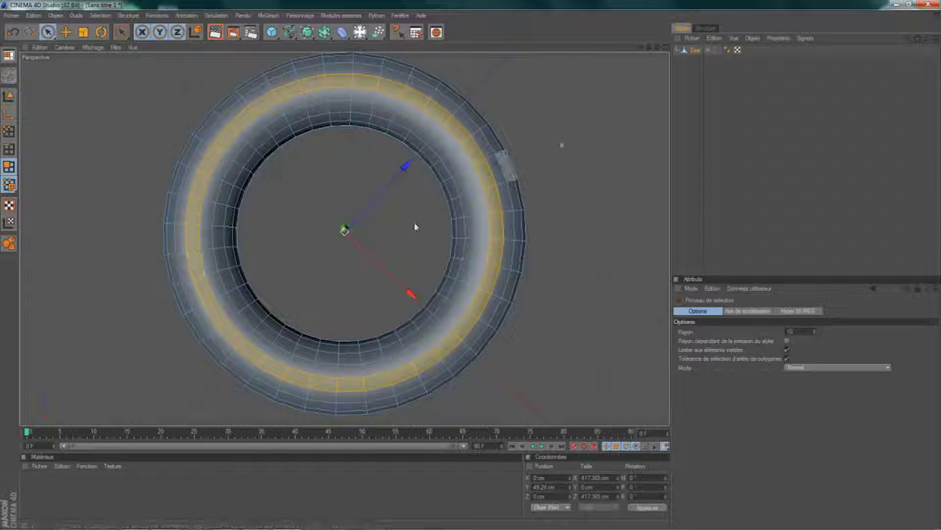
Apply a matrix extrusion to the selected polygon loop, with a Z displacement of about 15.05 cm per step.
mouse_move(473, 260)
alt+mouse_down()
mouse_move(473, 290)
mouse_move(472, 260)
mouse_move(472, 270)
alt+mouse_up()
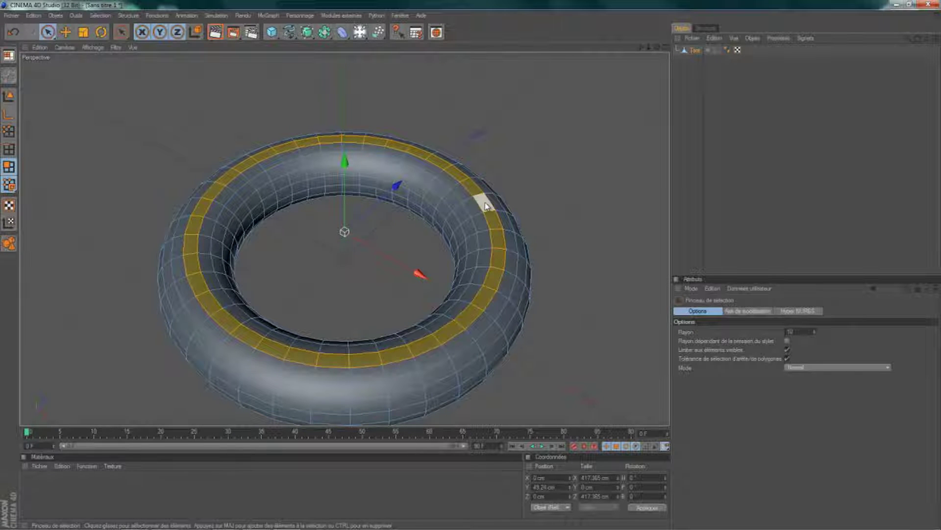
right_click(485, 206)
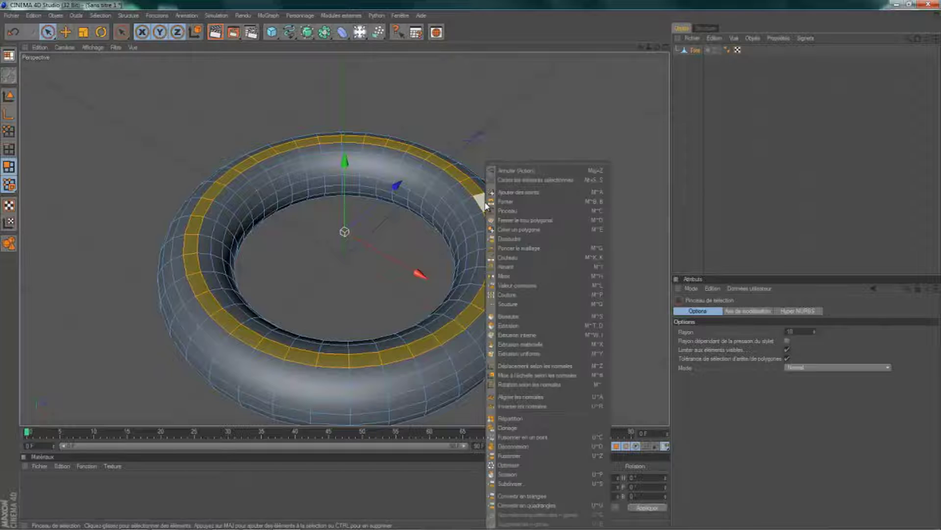
click(542, 345)
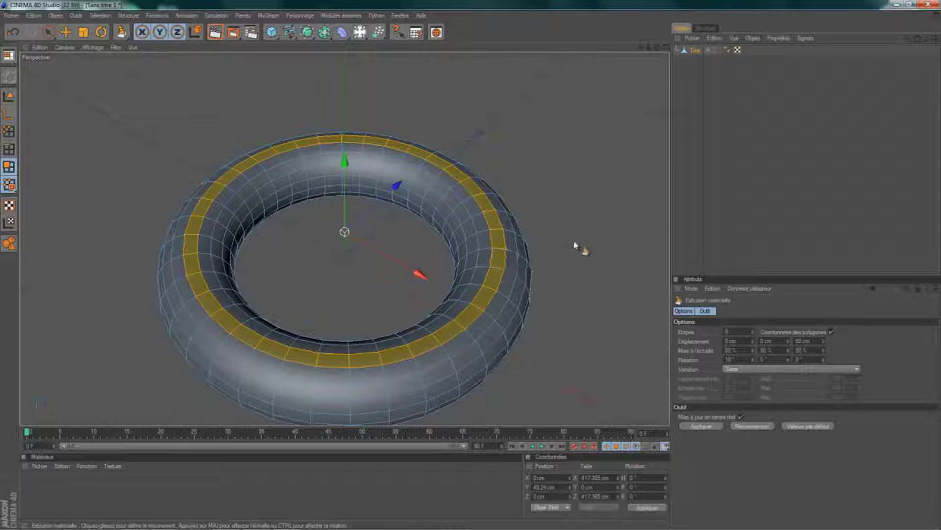
drag(566, 219, 479, 269)
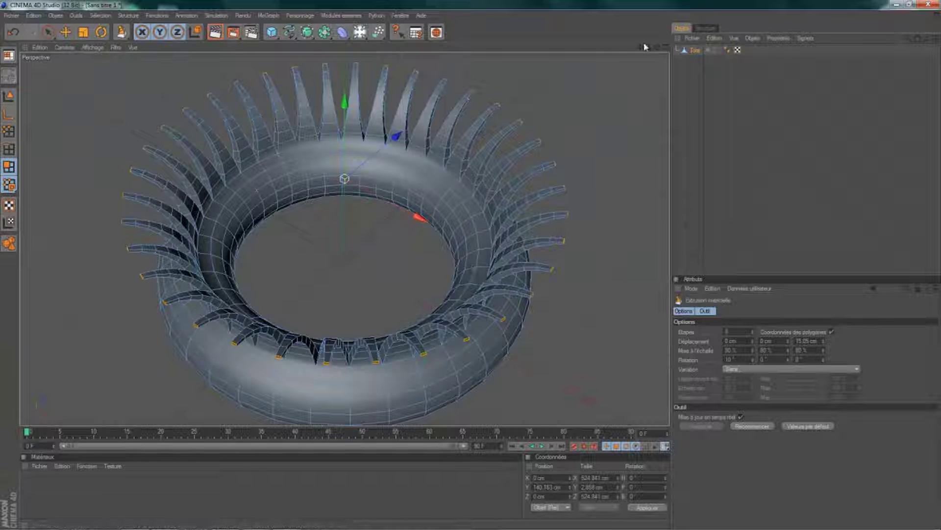
Set the matrix extrusion's number of steps to 13 to lengthen the spikes.
drag(656, 48, 473, 271)
mouse_move(474, 269)
alt+mouse_down()
mouse_move(472, 286)
mouse_move(471, 255)
alt+mouse_up()
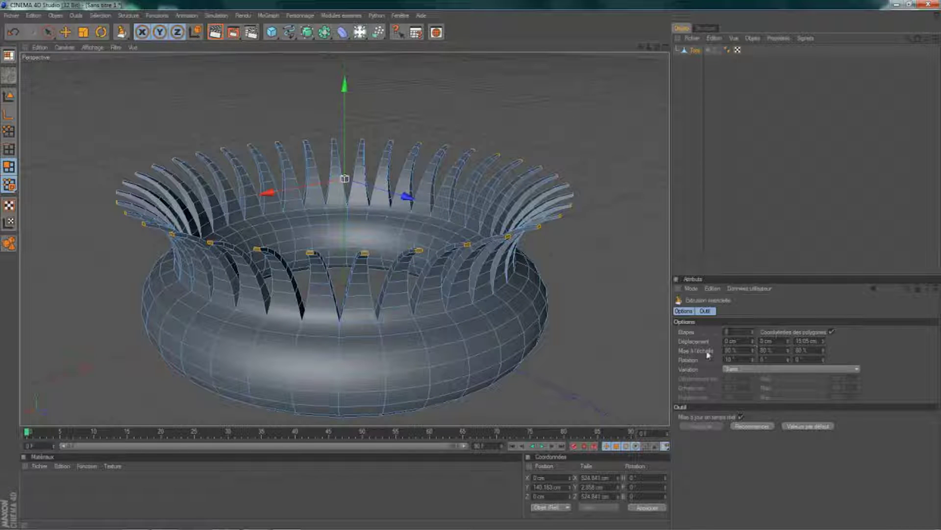
click(753, 332)
click(752, 332)
click(753, 332)
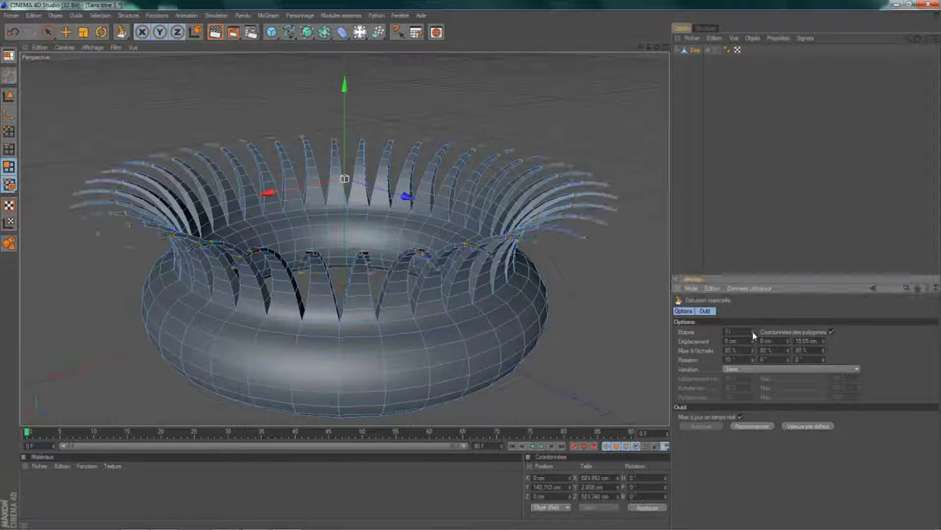
click(753, 332)
click(753, 334)
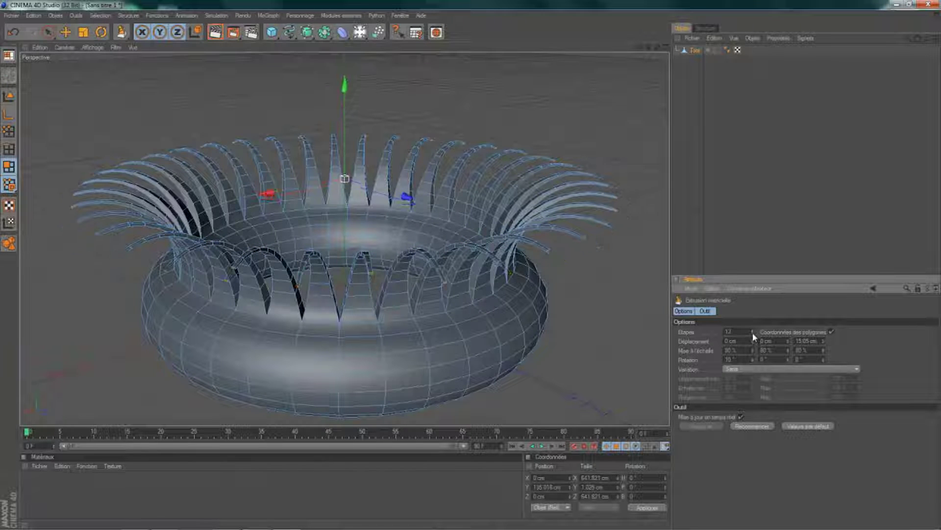
click(753, 334)
click(753, 334)
click(753, 334)
click(753, 334)
click(752, 334)
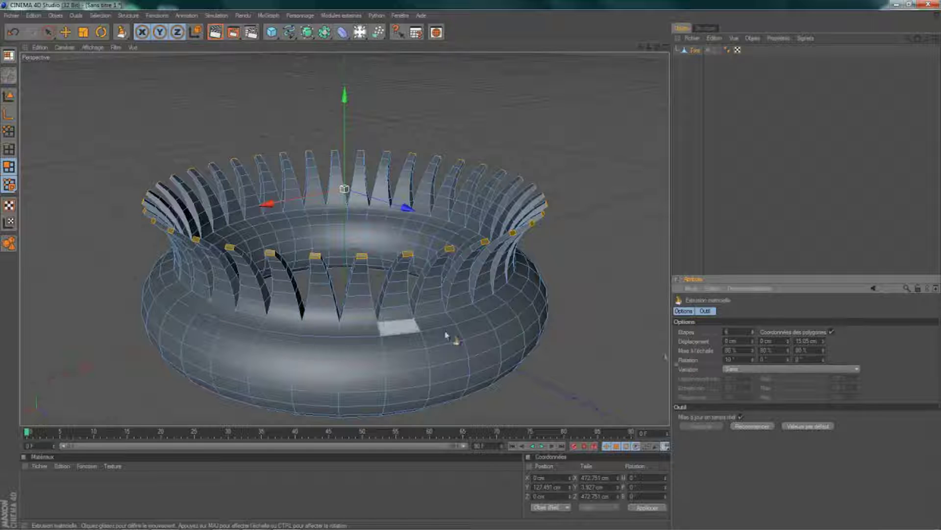
click(753, 332)
drag(753, 332, 753, 332)
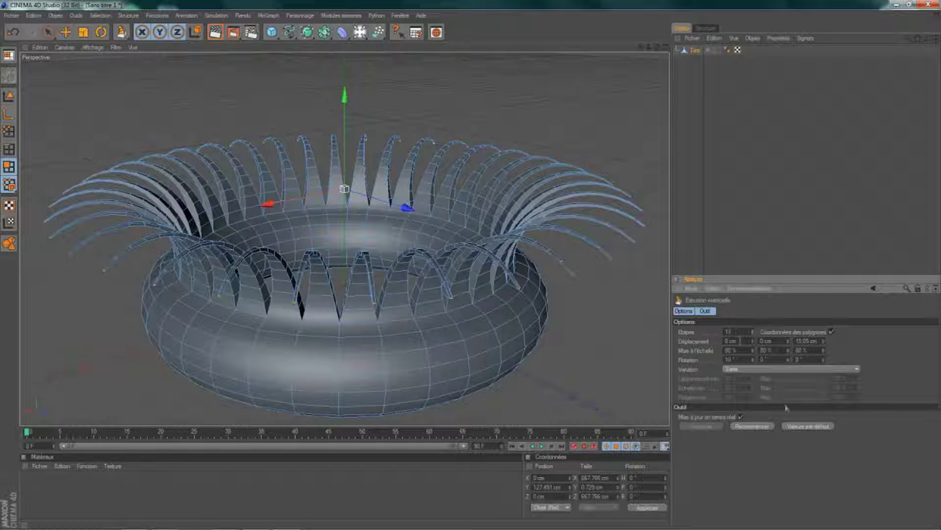
Try the matrix extrusion without polygon coordinates, and re-enable the option.
click(831, 332)
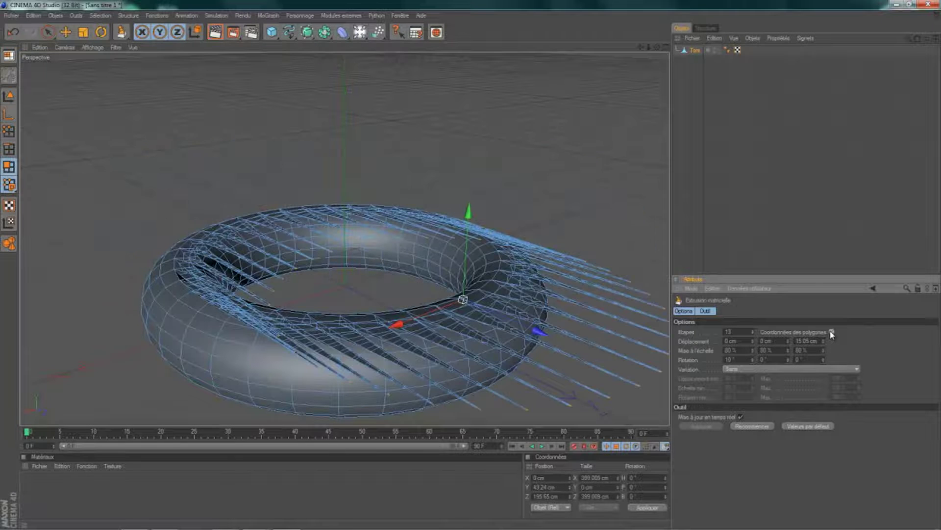
click(832, 332)
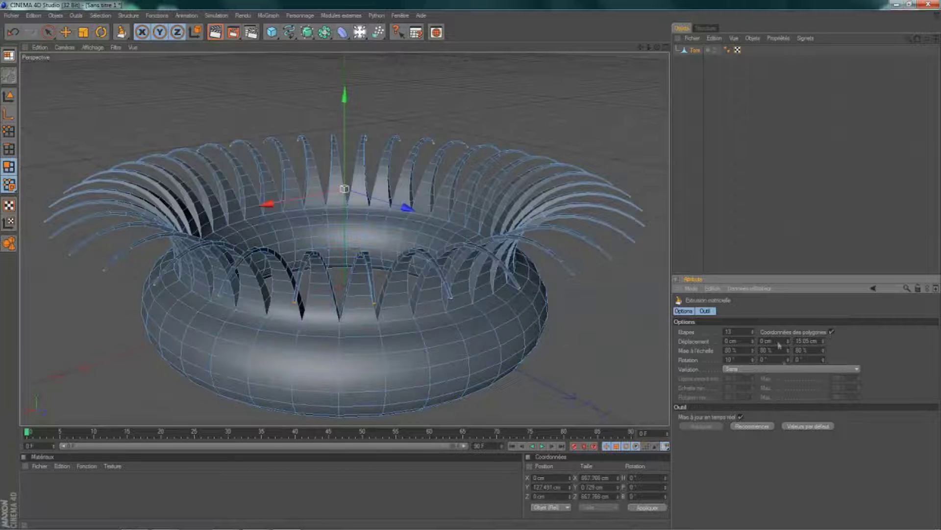
Set the matrix extrusion's displacement to -13 cm in X and 0 cm in Y.
drag(753, 344, 790, 342)
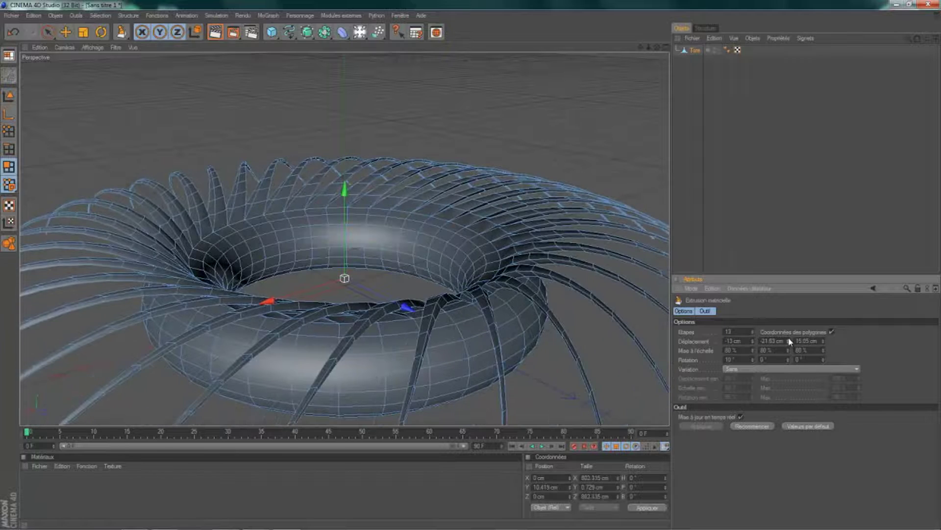
drag(665, 49, 472, 269)
scroll(472, 269, down, 8)
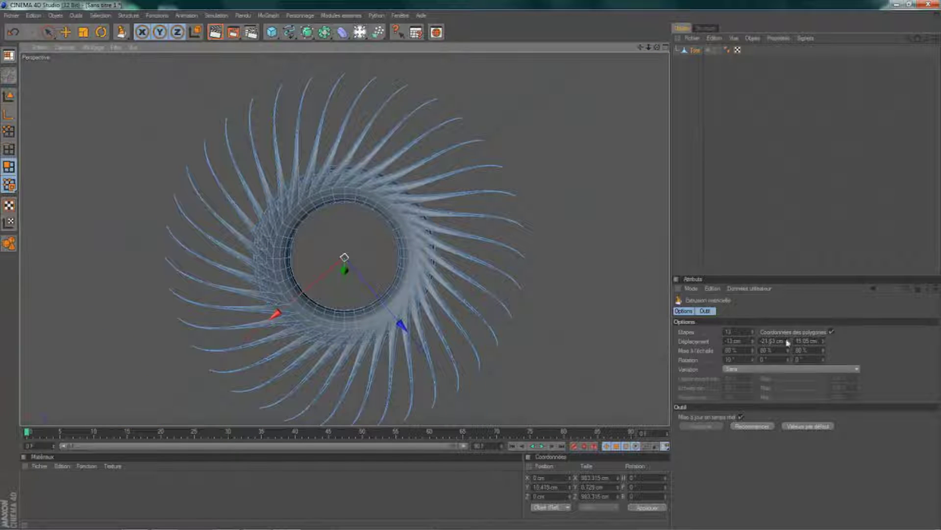
drag(788, 341, 791, 248)
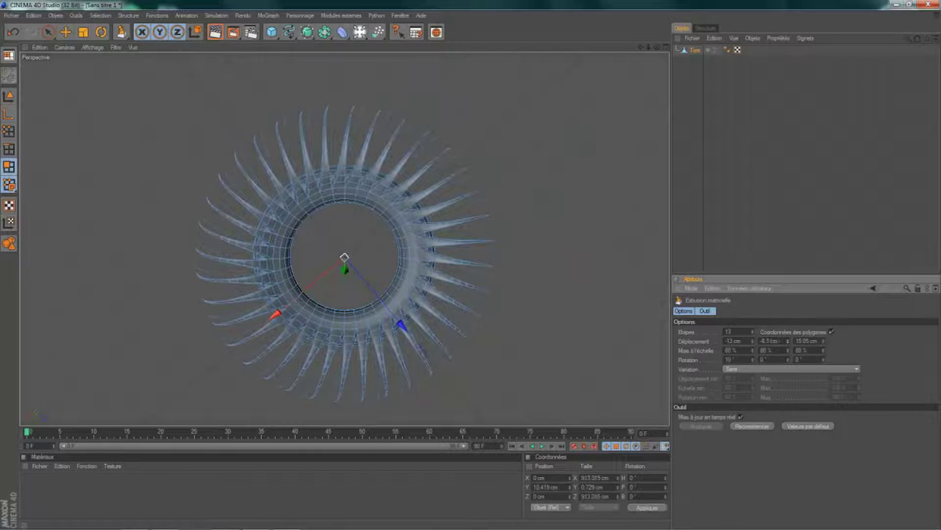
drag(784, 341, 758, 342)
text(0)
key(Return)
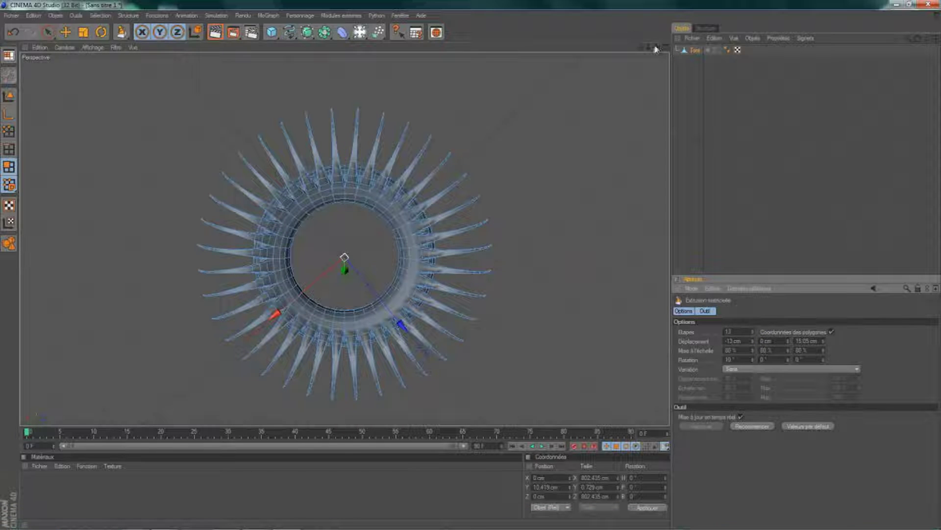
Reduce the matrix extrusion's Z displacement to about 11.43 cm.
alt+drag(467, 350, 472, 287)
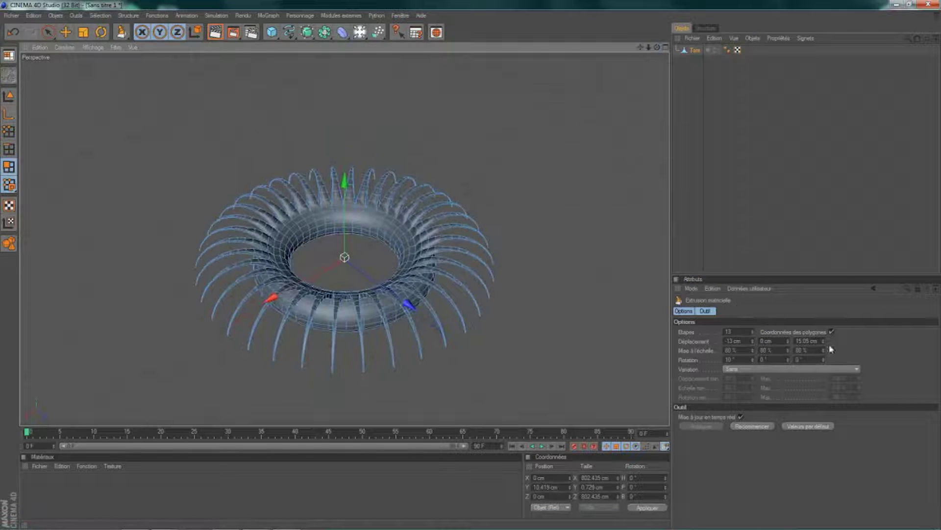
drag(824, 344, 825, 410)
mouse_move(824, 317)
mouse_down()
mouse_move(821, 98)
mouse_move(823, 400)
mouse_move(824, 326)
mouse_up()
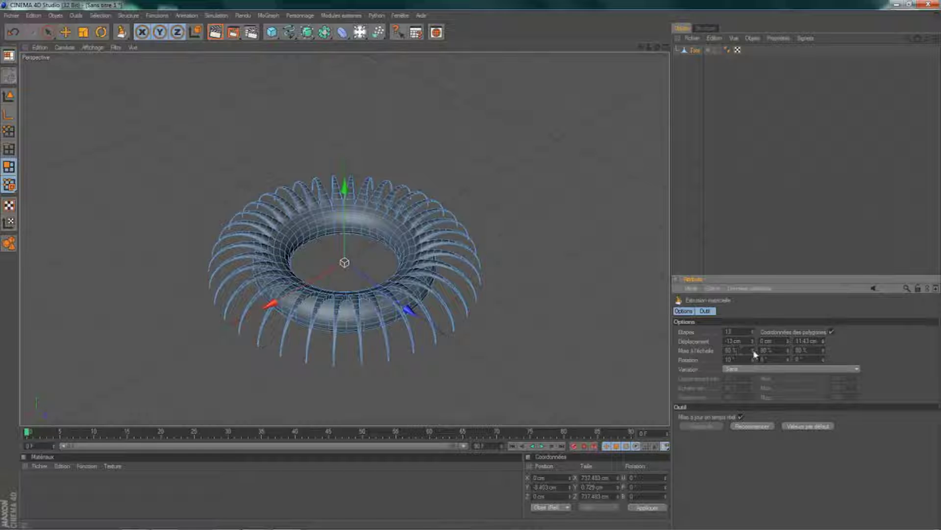
Try other X, Y and Z scale values for the matrix extrusion, and return each scale to 80 %.
drag(753, 351, 753, 353)
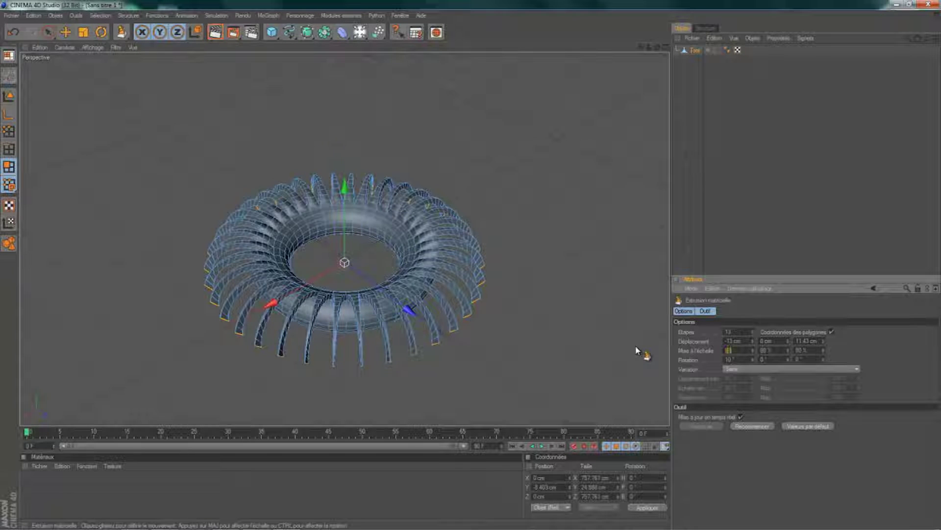
text(80)
key(Return)
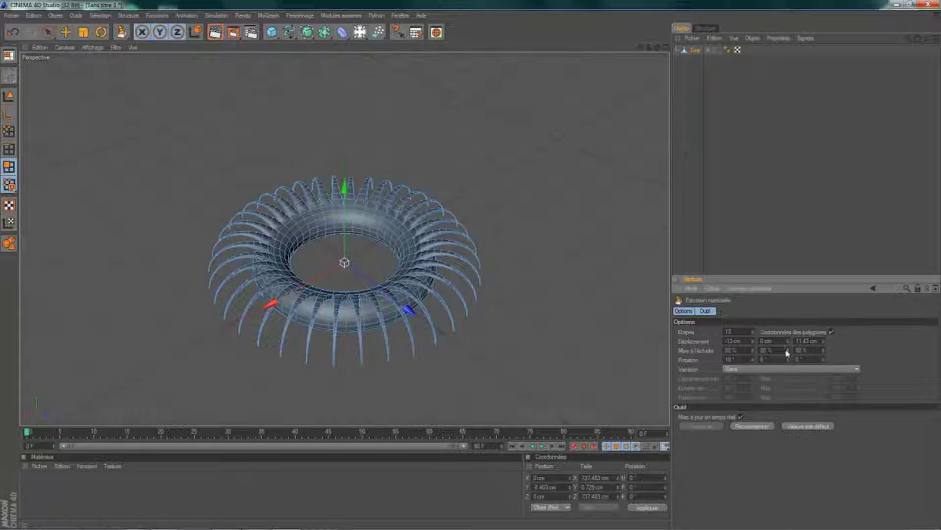
mouse_move(789, 354)
mouse_down()
mouse_move(789, 362)
mouse_move(789, 353)
mouse_up()
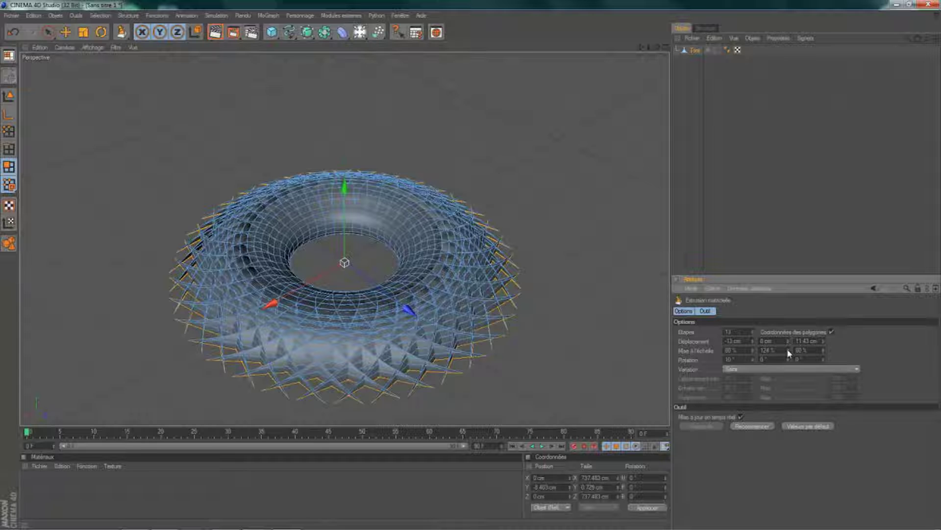
drag(790, 354, 789, 353)
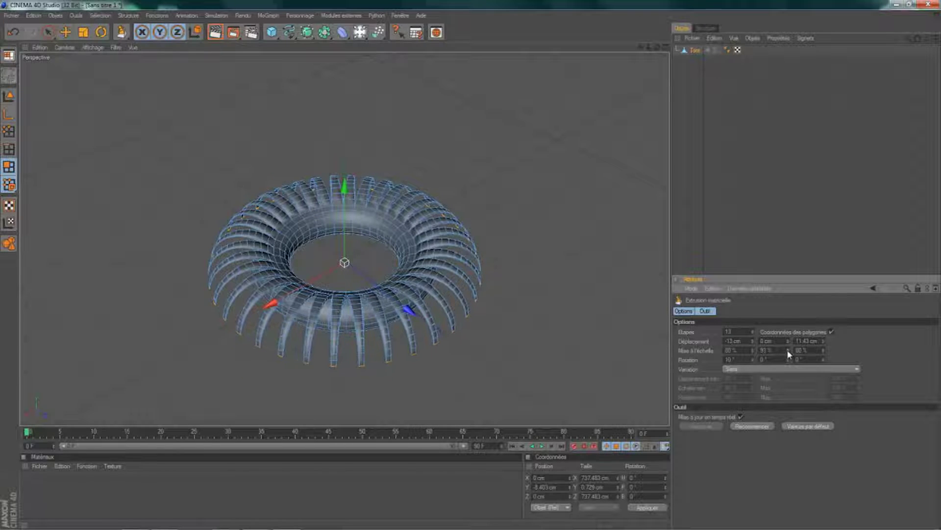
text(80)
key(Return)
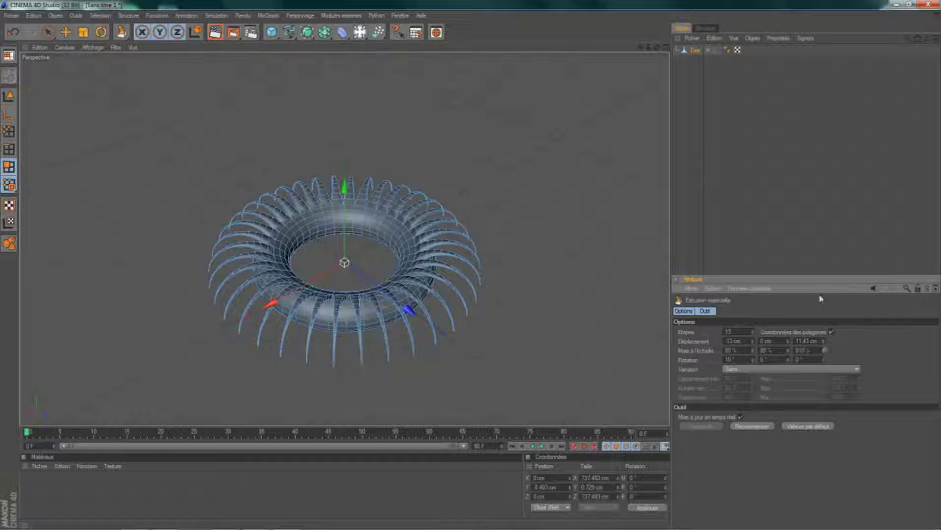
drag(824, 352, 823, 351)
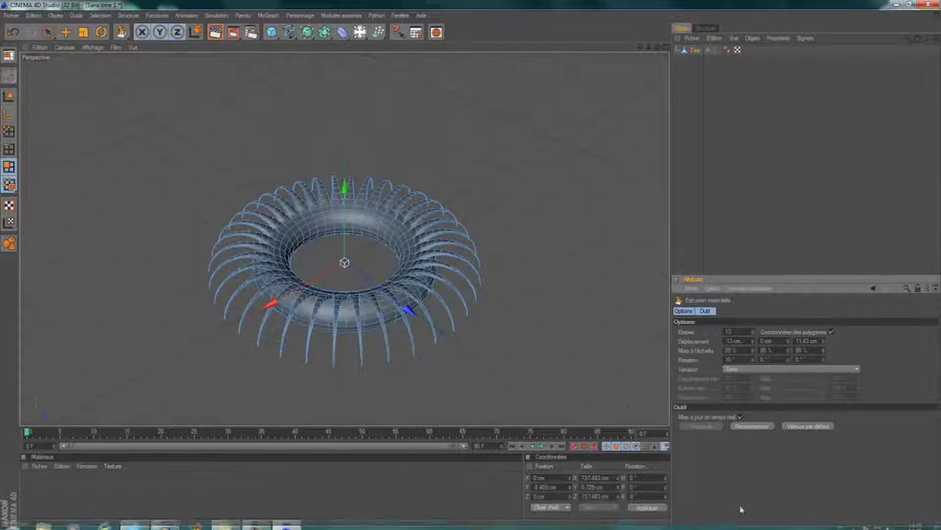
Try the matrix extrusion's X rotation at -1° and at -55° to compare the spike curvature.
drag(753, 361, 754, 362)
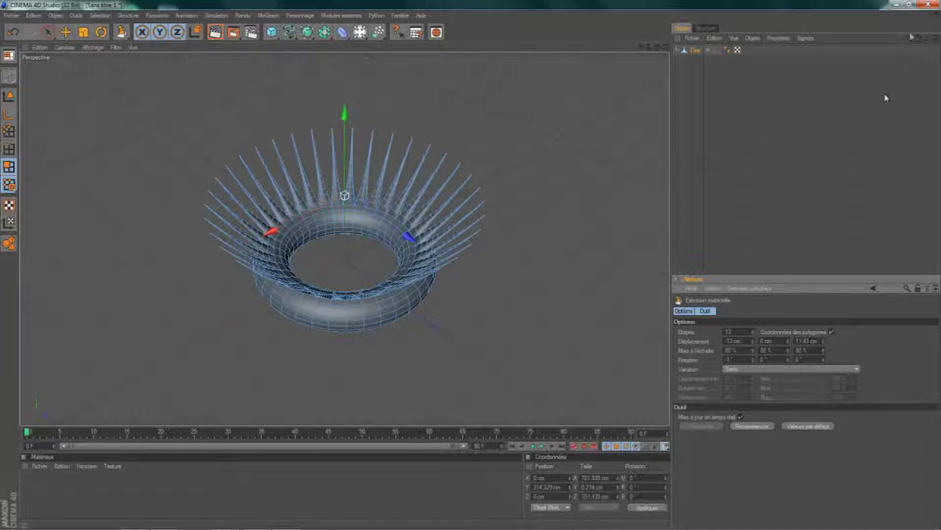
mouse_move(472, 268)
alt+mouse_down()
mouse_move(469, 290)
mouse_move(473, 268)
alt+mouse_up()
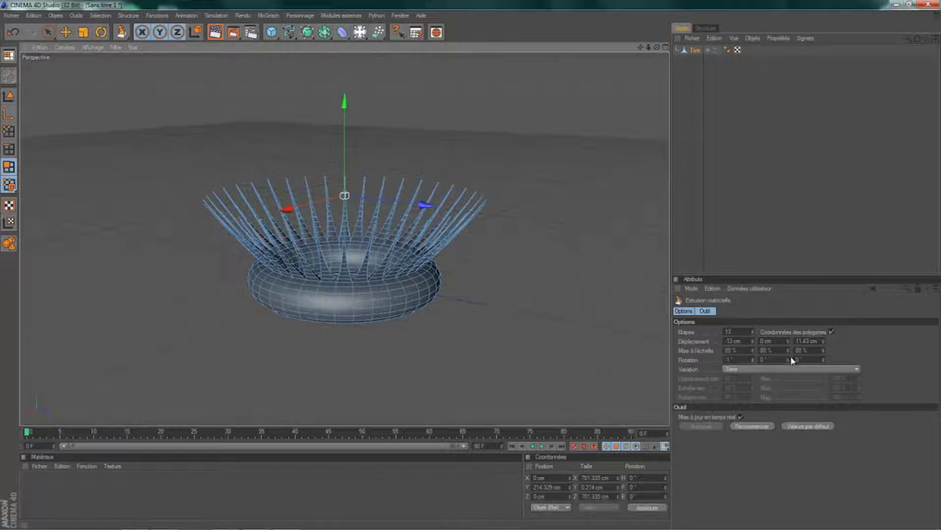
drag(754, 360, 755, 361)
mouse_move(472, 278)
alt+mouse_down()
mouse_move(473, 257)
mouse_move(472, 278)
alt+mouse_up()
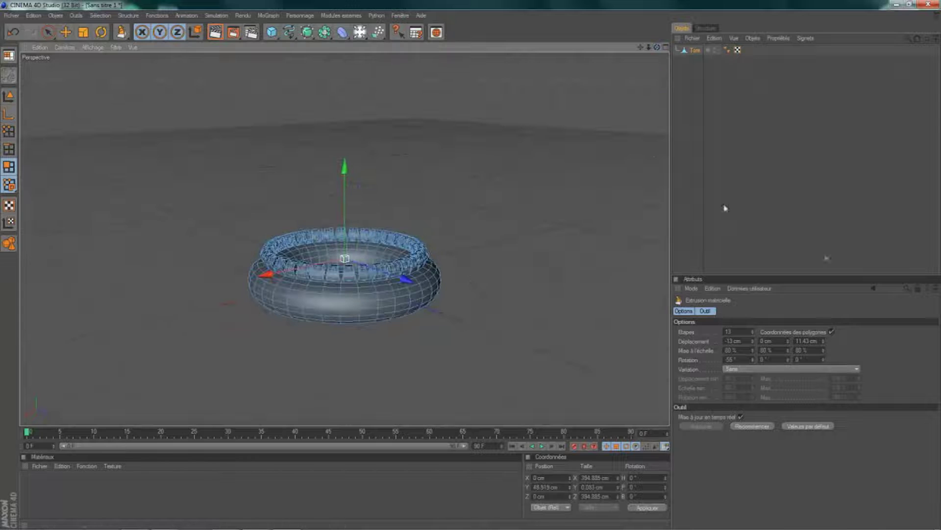
Try the matrix extrusion's Y rotation, set the X rotation to 2°, and reset the Y rotation to 0°.
click(788, 360)
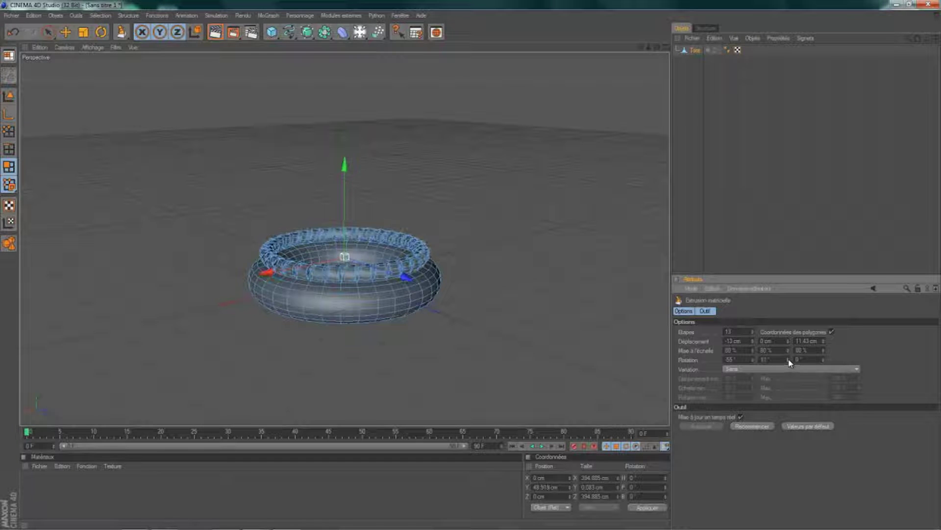
drag(789, 362, 789, 362)
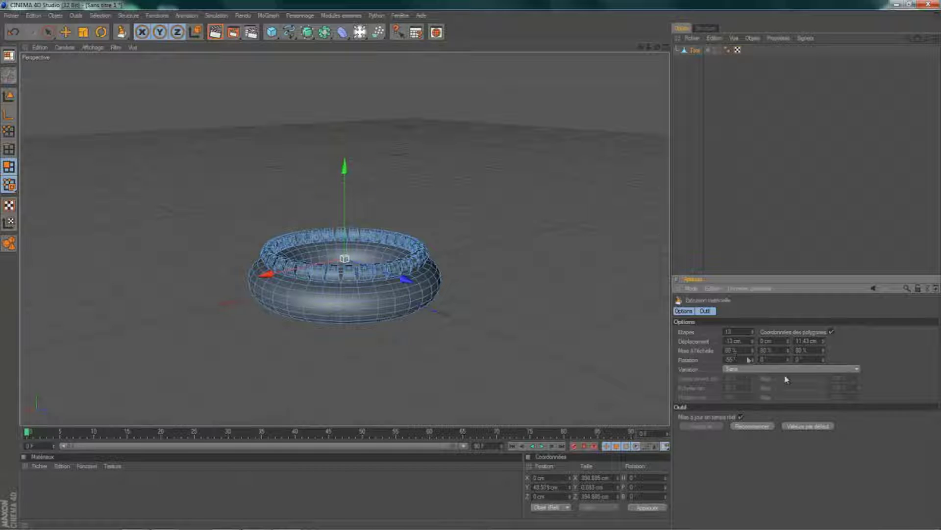
drag(754, 361, 790, 362)
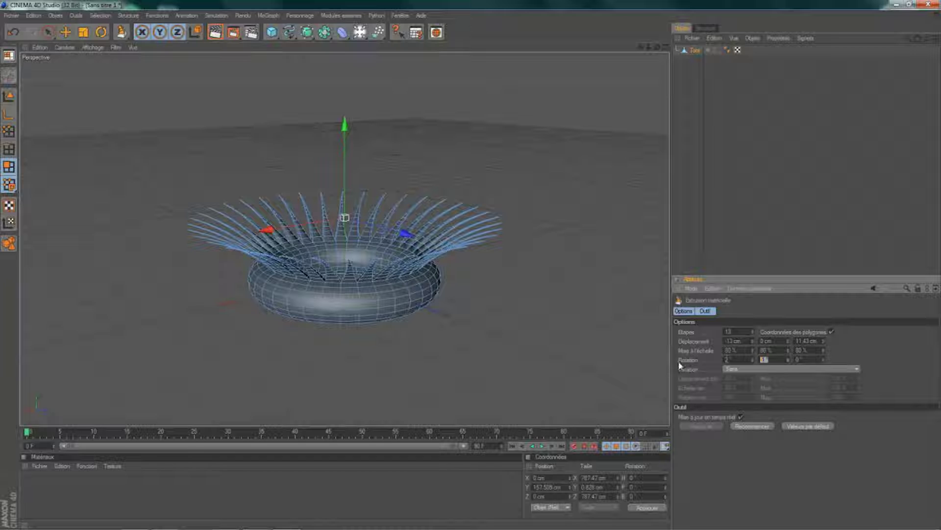
text(0)
key(Return)
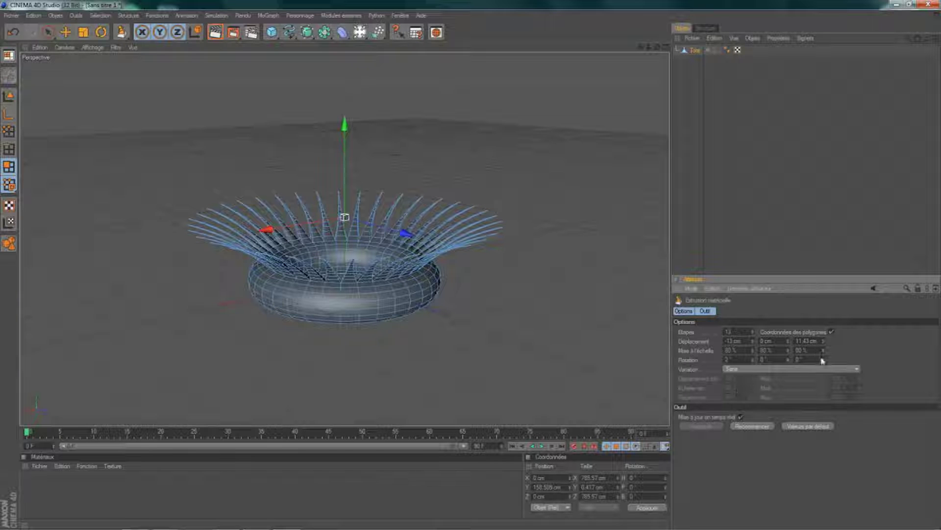
Try twisting the spikes with the Z rotation, return it to 0°, and set the X rotation to -47°.
drag(823, 361, 826, 362)
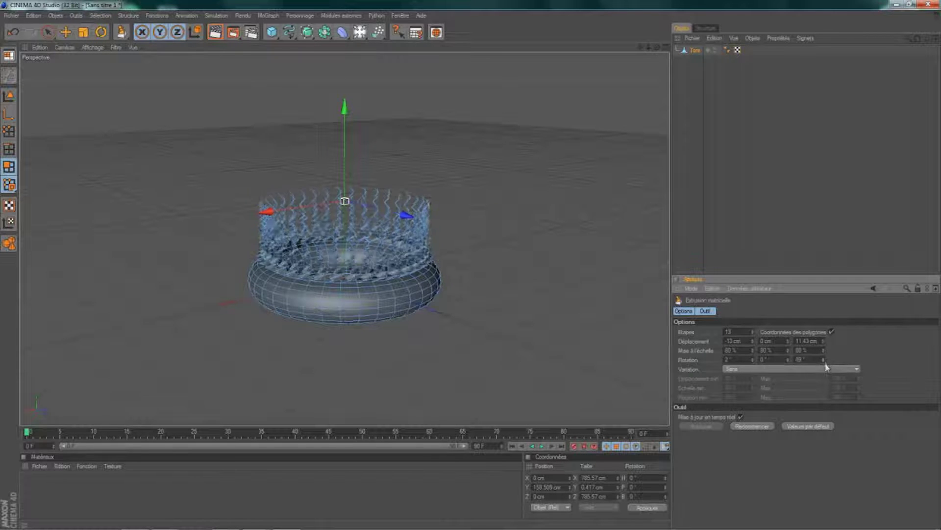
drag(827, 363, 825, 360)
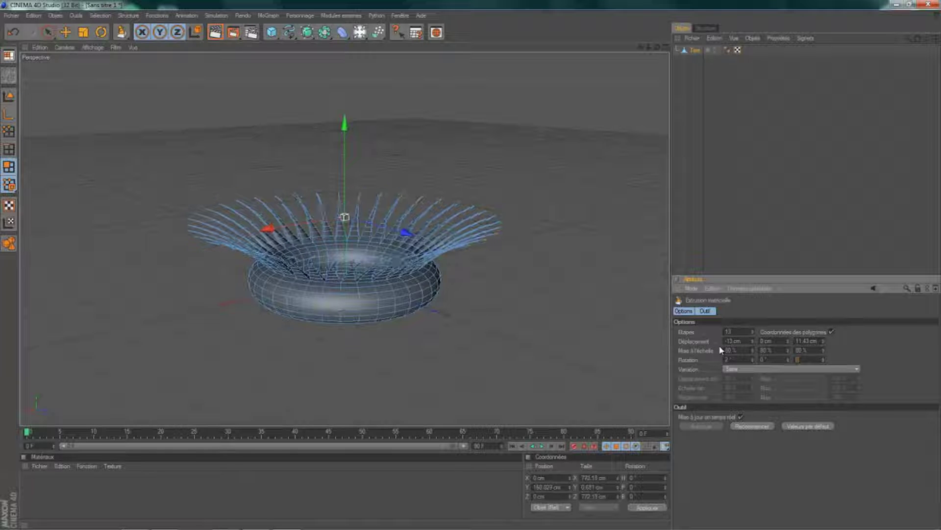
drag(751, 364, 753, 366)
drag(754, 360, 753, 364)
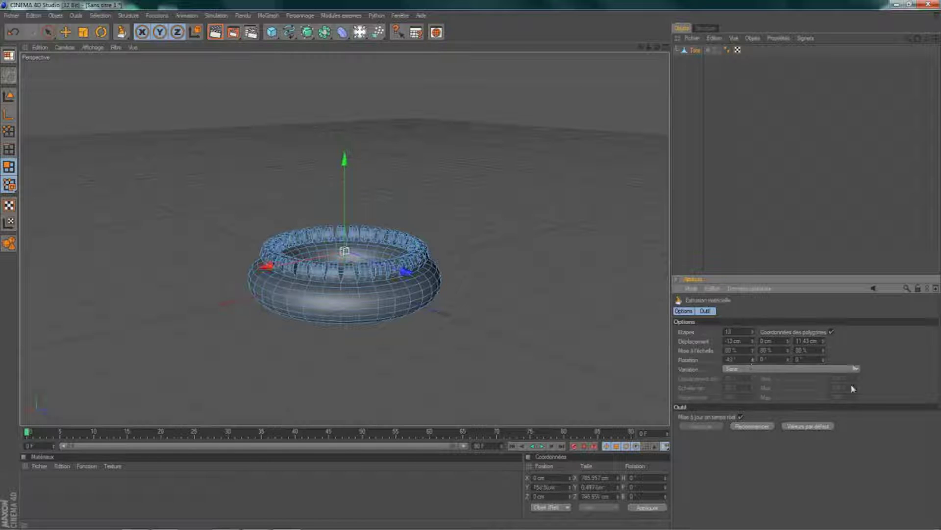
Try the Par étapes variation on the matrix extrusion, and return the variation to Sans.
click(858, 371)
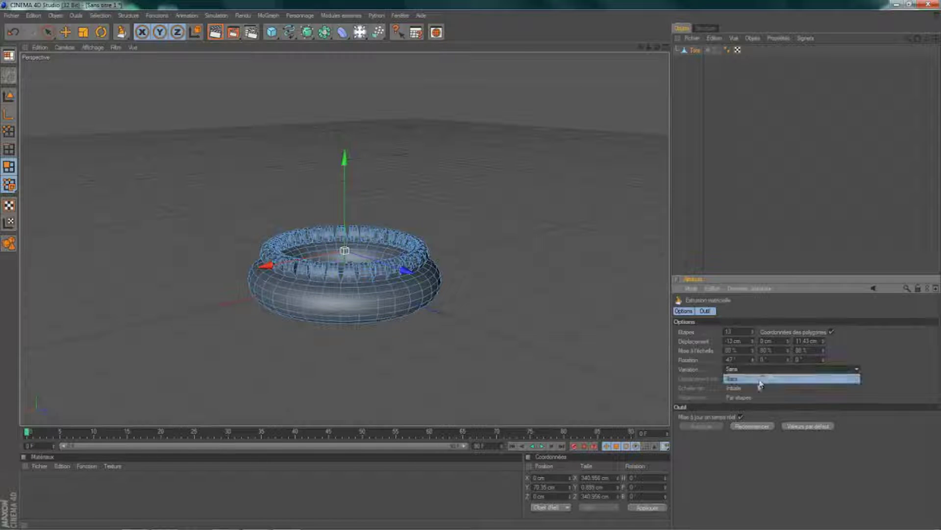
click(756, 393)
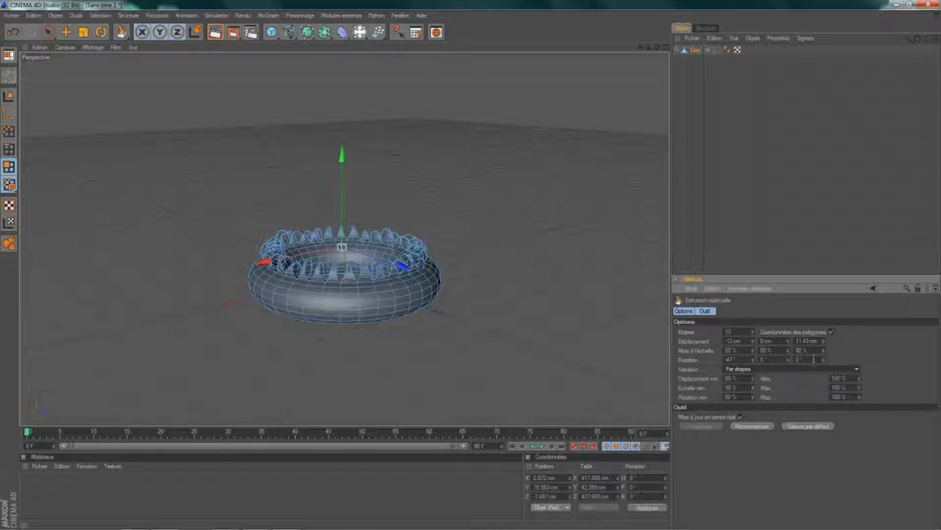
click(807, 370)
click(752, 377)
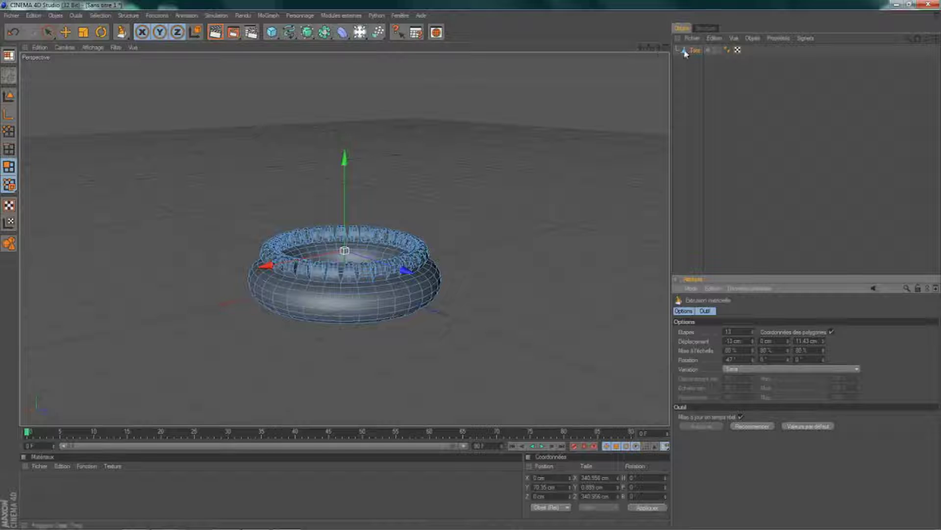
Add a second torus placed slightly below the spiked one, with a pipe radius of 86 cm.
click(271, 32)
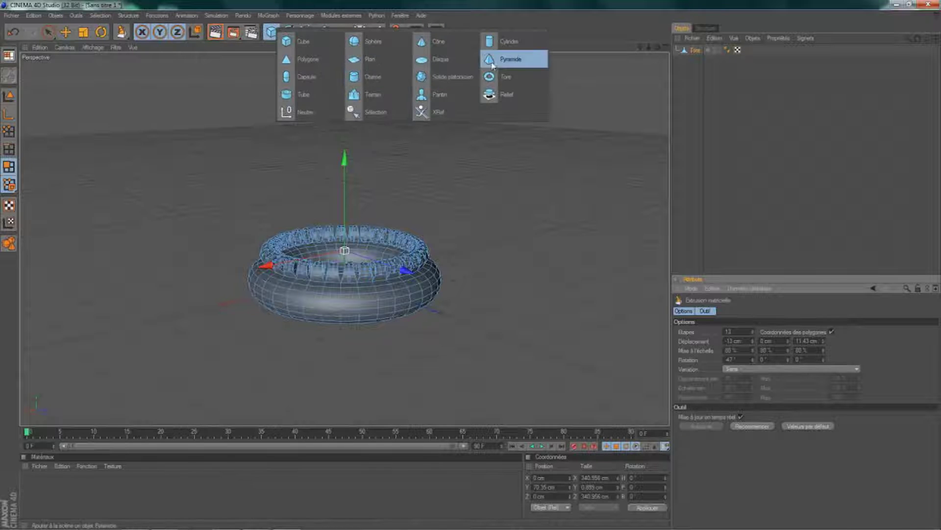
click(508, 78)
drag(345, 194, 472, 268)
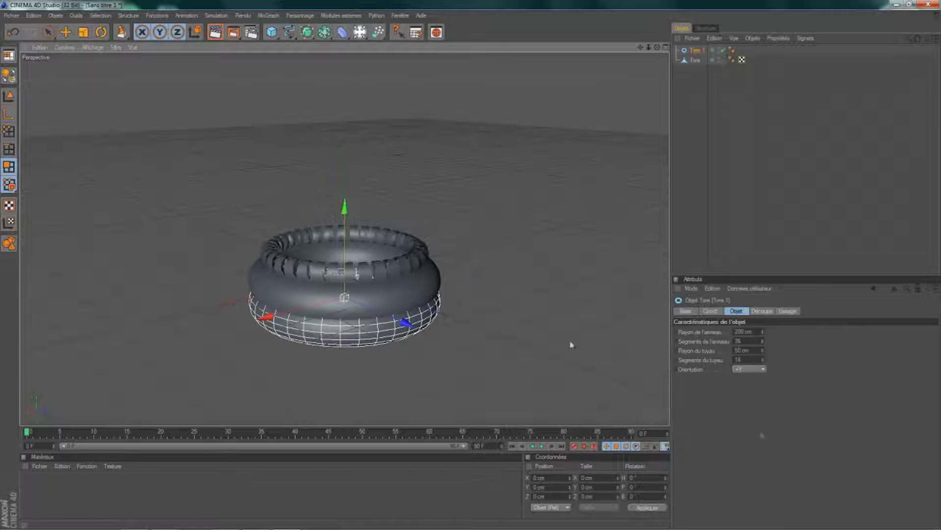
drag(762, 352, 763, 357)
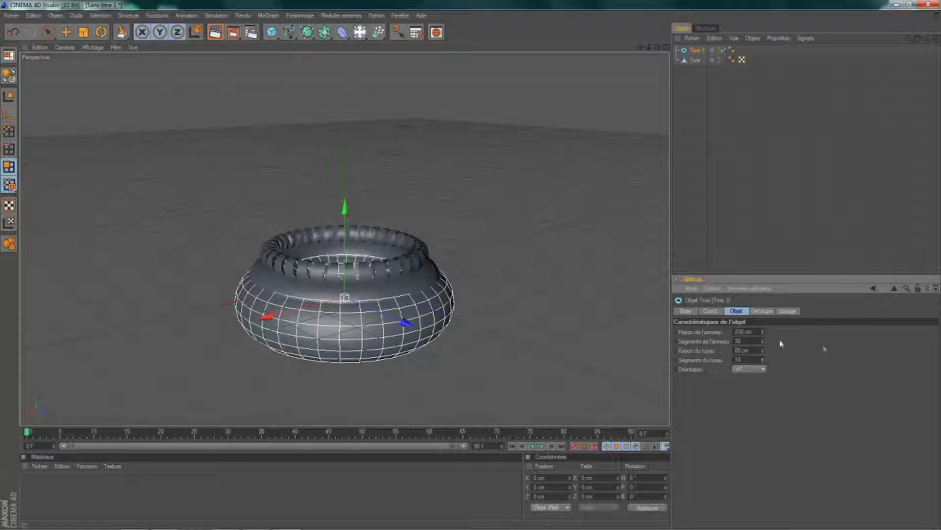
Make the second torus editable and select a row of polygons along the front of its upper outer side.
click(9, 78)
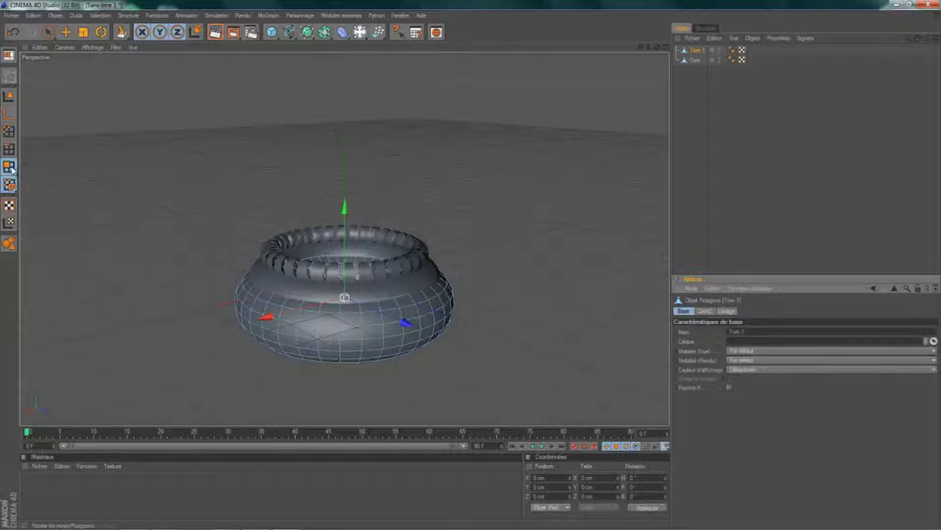
click(8, 167)
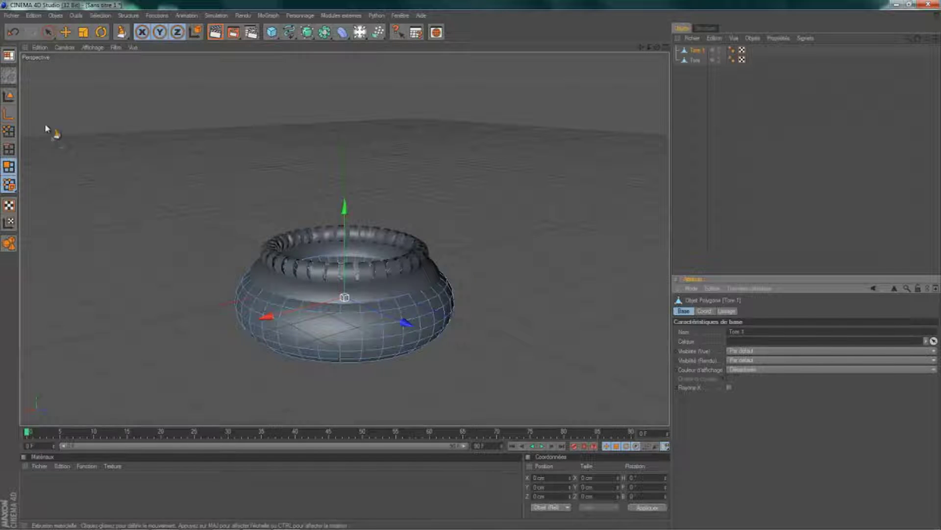
click(47, 32)
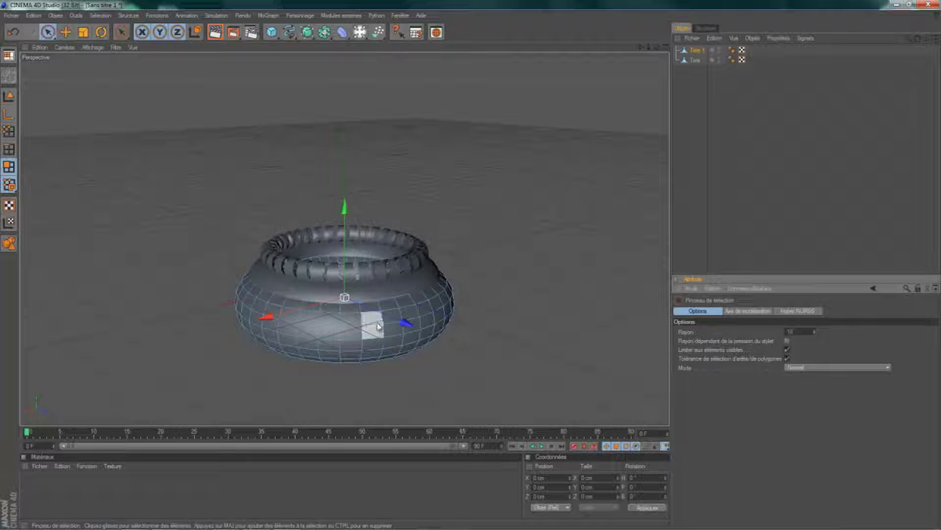
mouse_move(379, 326)
mouse_down()
mouse_move(294, 321)
mouse_move(249, 304)
mouse_up()
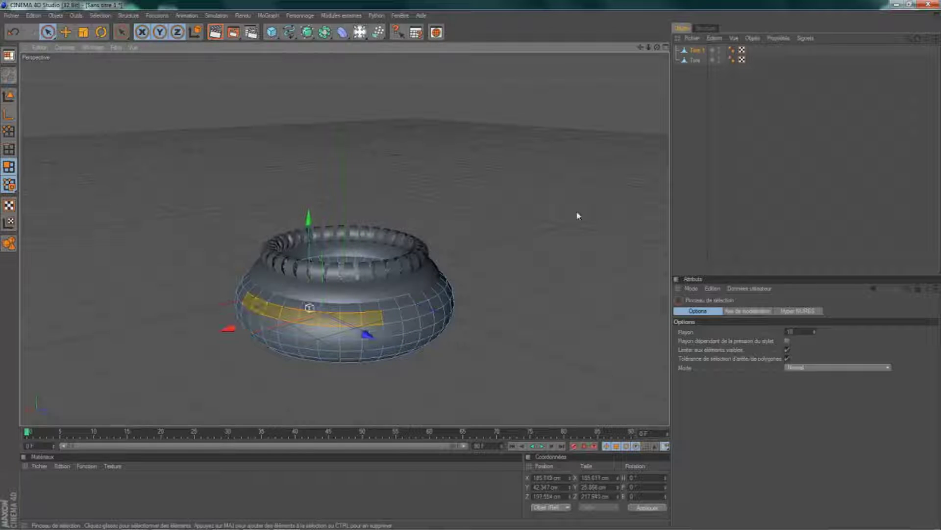
drag(657, 48, 472, 269)
mouse_move(331, 329)
mouse_down()
mouse_move(316, 337)
mouse_move(369, 357)
mouse_move(466, 352)
mouse_move(521, 335)
mouse_up()
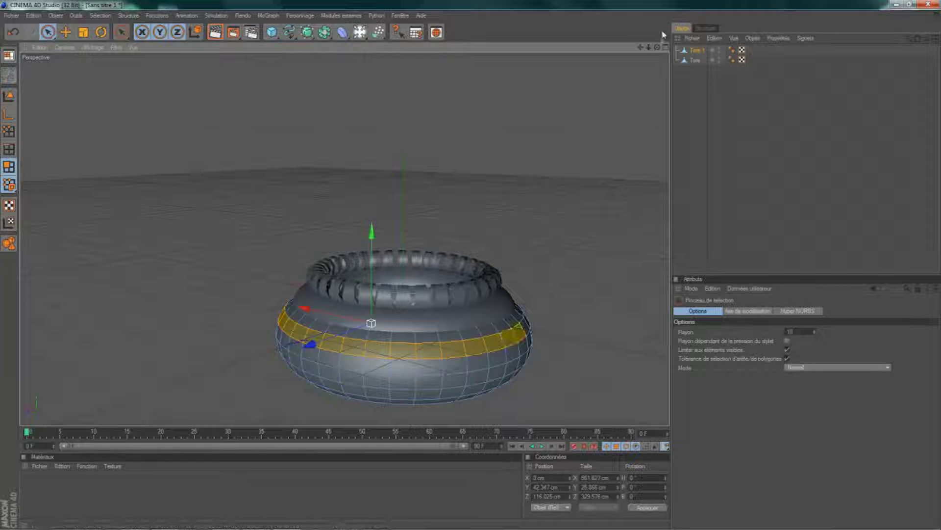
Extend the polygon selection along the same row until it closes into a full ring around the second torus.
mouse_move(658, 48)
mouse_down()
mouse_move(495, 271)
mouse_move(472, 268)
mouse_up()
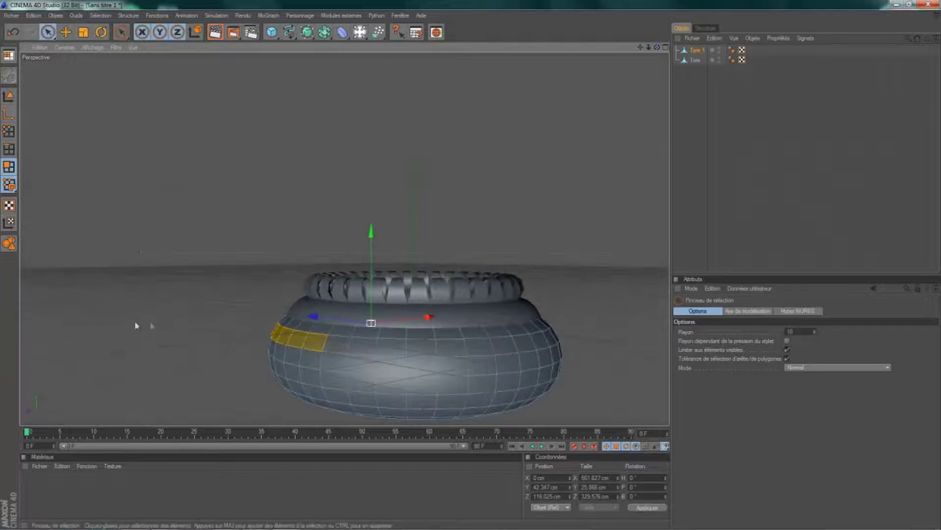
mouse_move(346, 335)
mouse_down()
mouse_move(392, 349)
mouse_move(488, 354)
mouse_up()
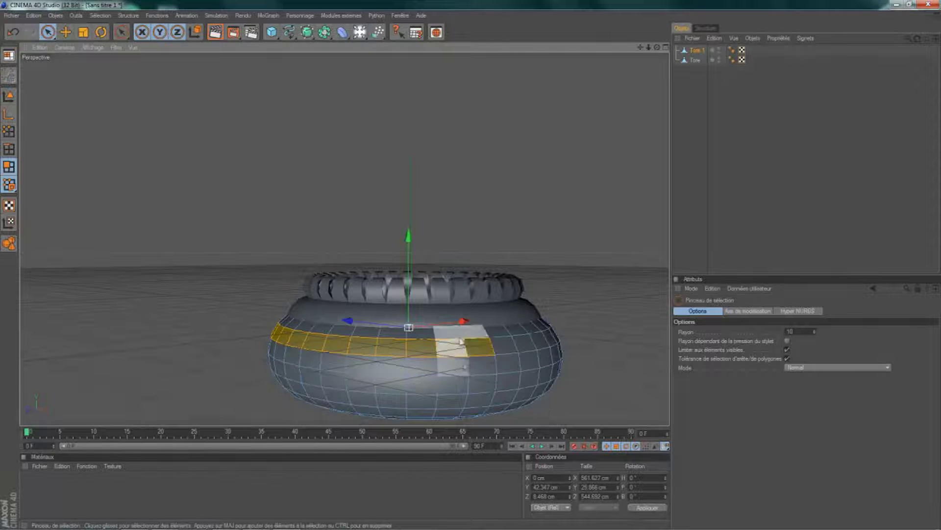
shift+click(518, 349)
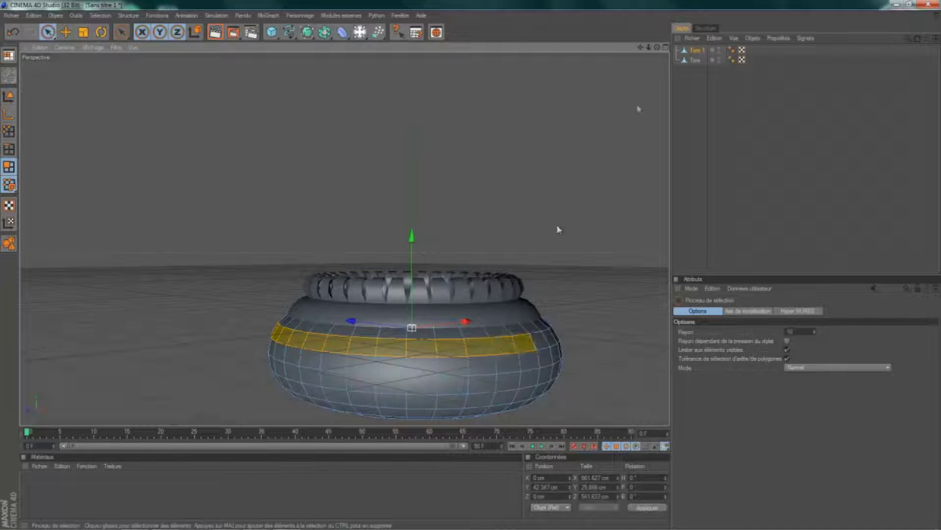
drag(657, 47, 474, 267)
mouse_move(353, 358)
shift+mouse_down()
mouse_move(362, 368)
mouse_move(462, 385)
mouse_move(549, 353)
shift+mouse_up()
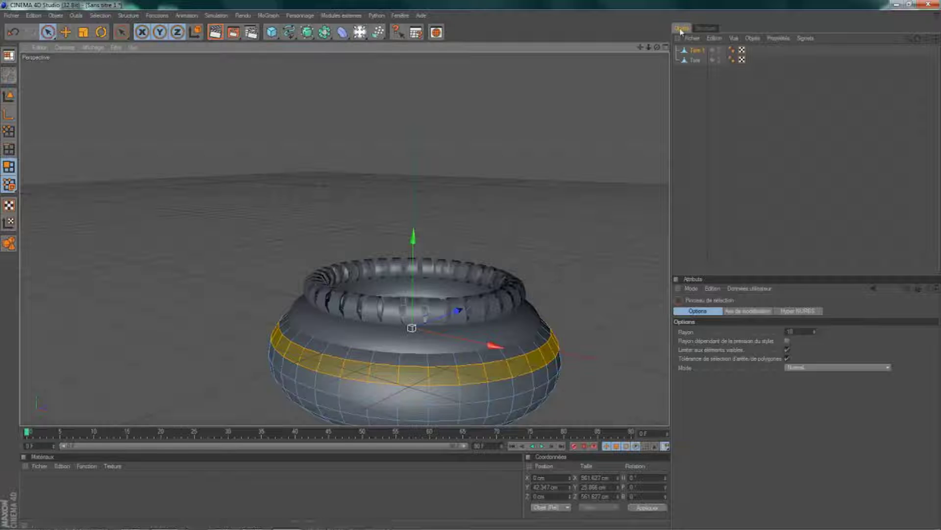
Apply an inner extrusion (Extrusion interne) with a 124 cm offset to the selected polygon ring around the second torus.
drag(657, 48, 472, 268)
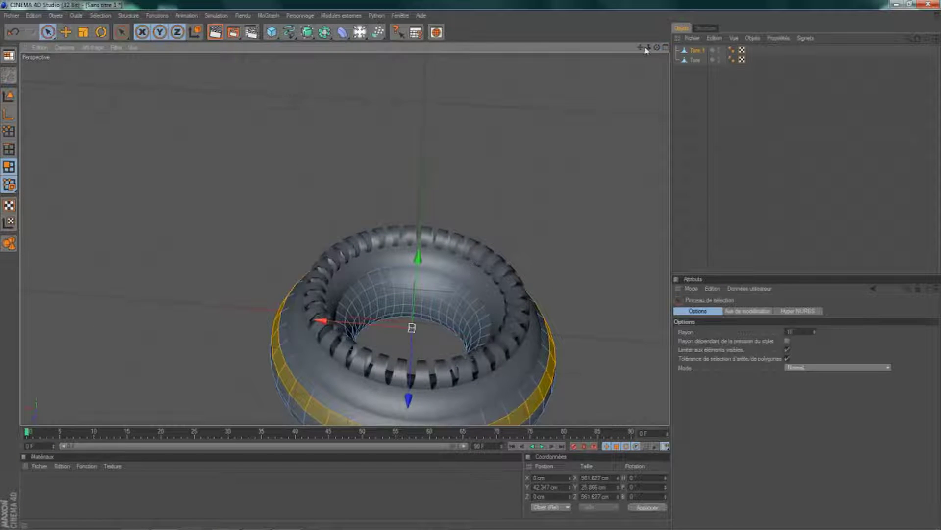
drag(649, 48, 367, 270)
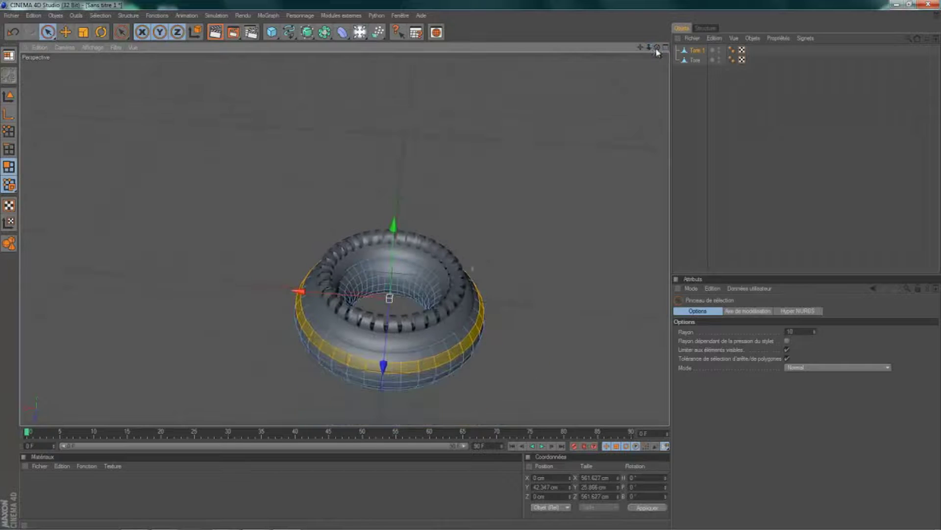
drag(657, 50, 472, 270)
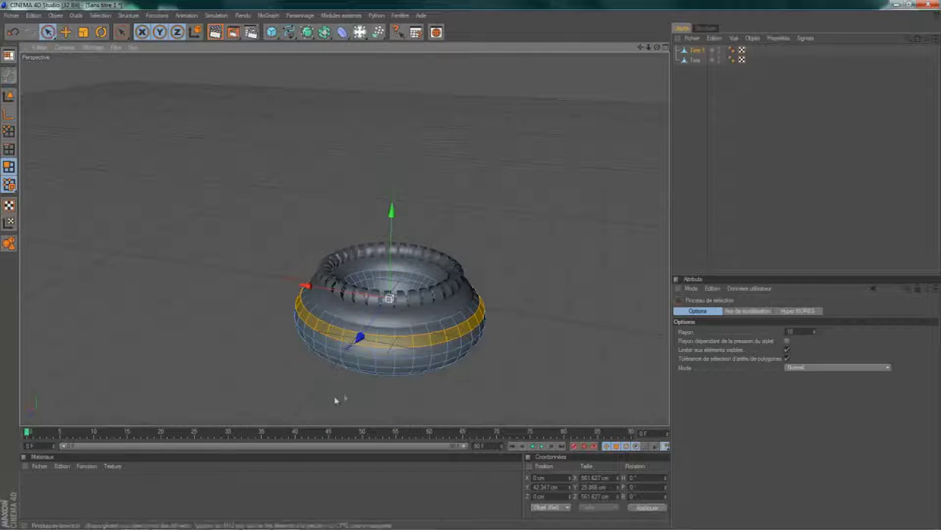
right_click(439, 351)
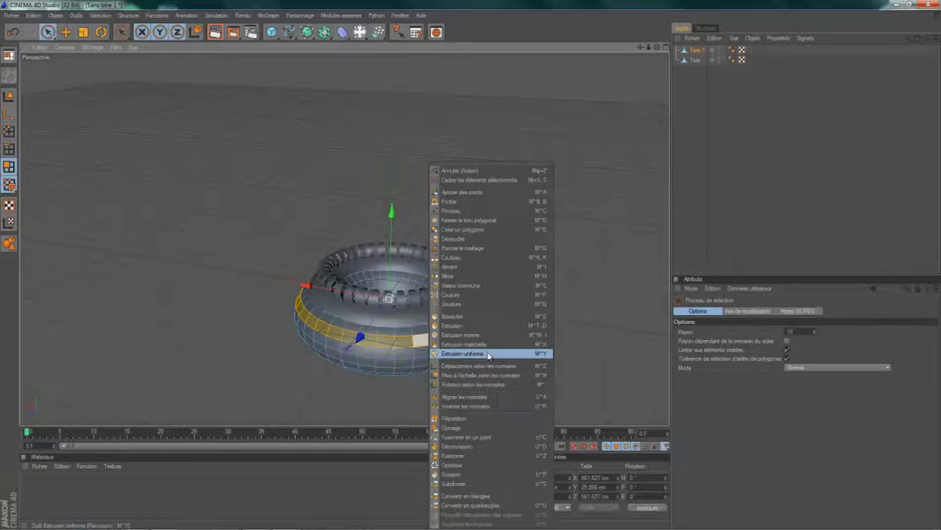
click(489, 335)
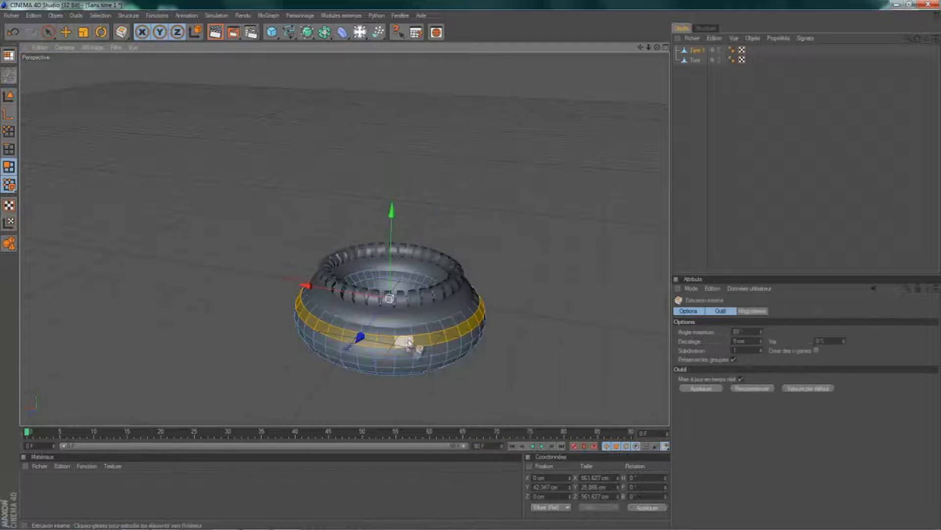
drag(470, 264, 471, 269)
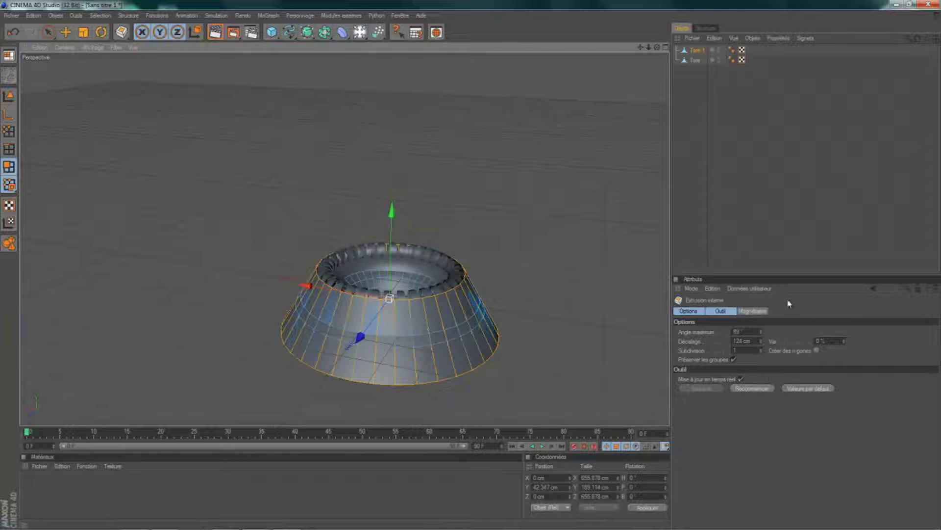
Preview-render the flared tori in the viewport, first from a raised angle and again from a lower one.
drag(657, 48, 473, 263)
drag(656, 54, 473, 266)
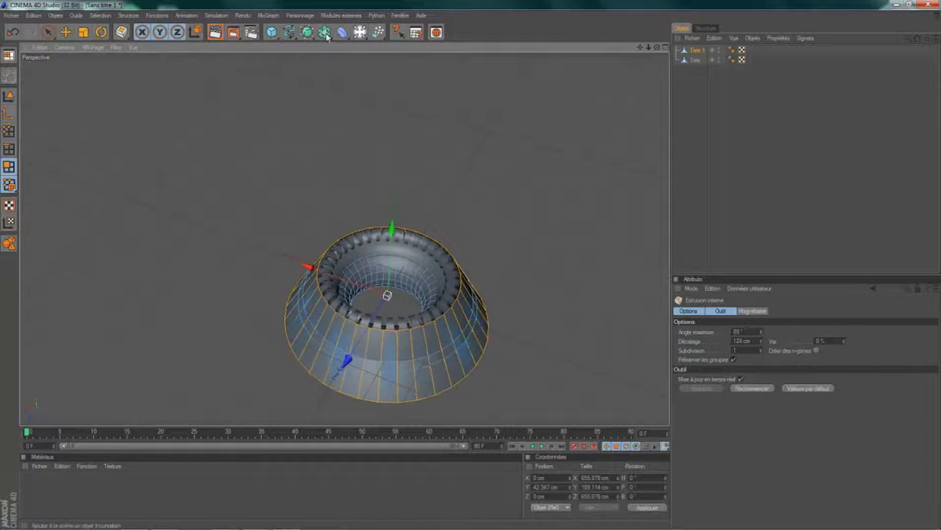
click(220, 32)
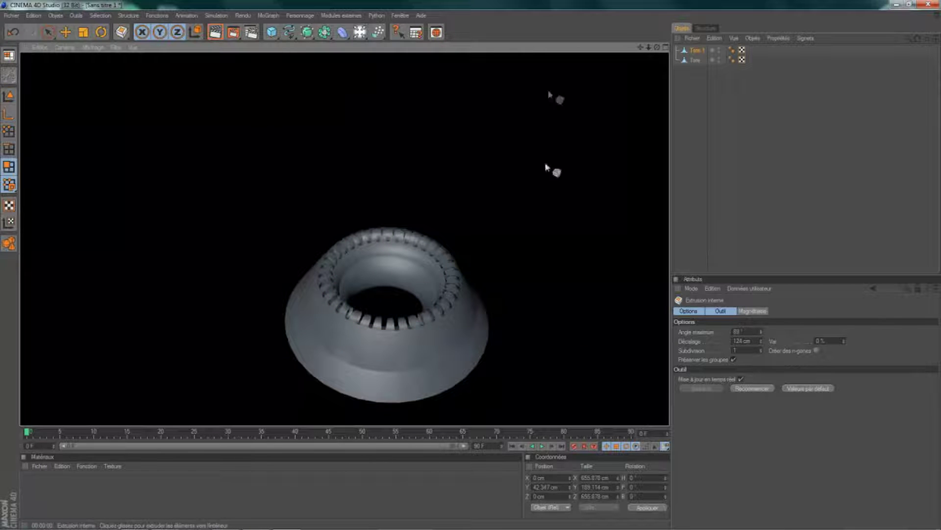
drag(640, 47, 471, 266)
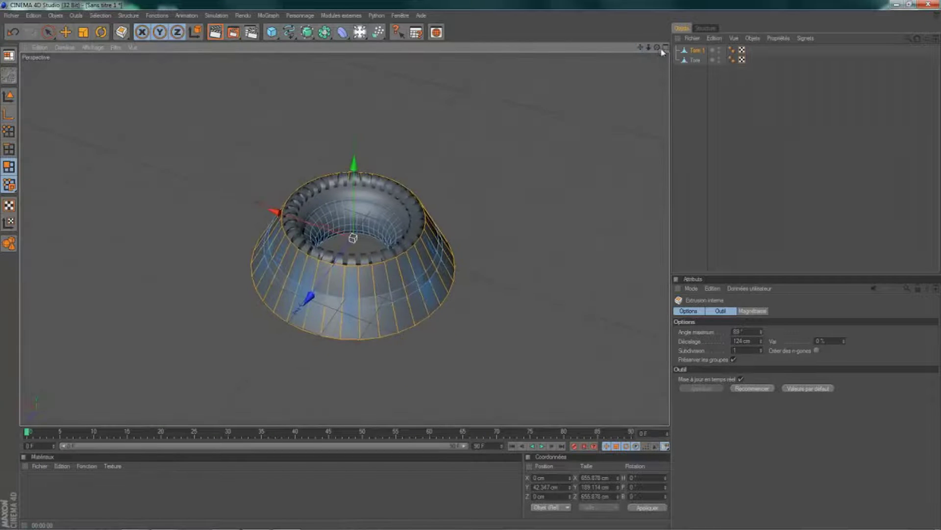
drag(661, 51, 471, 269)
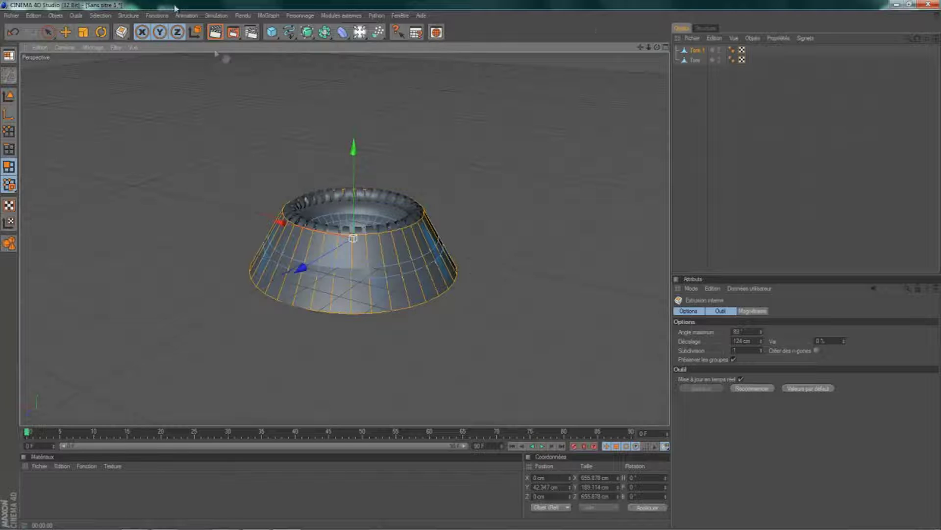
click(216, 32)
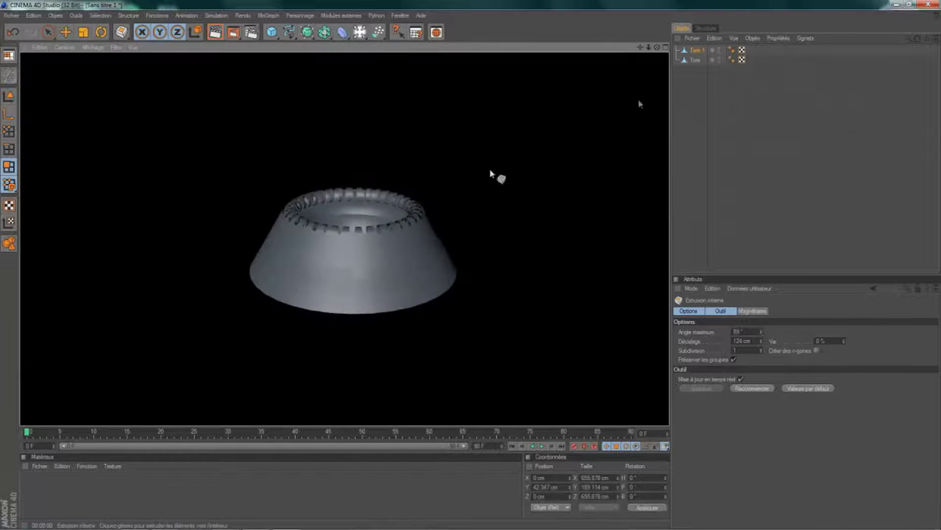
drag(658, 48, 471, 267)
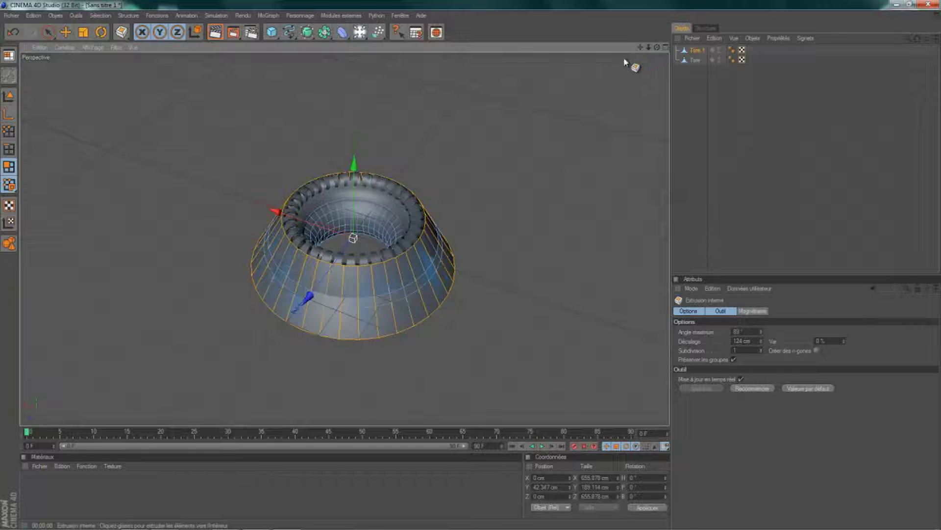
Select a full ring of polygons along the inner side of the first, spiked torus.
click(697, 60)
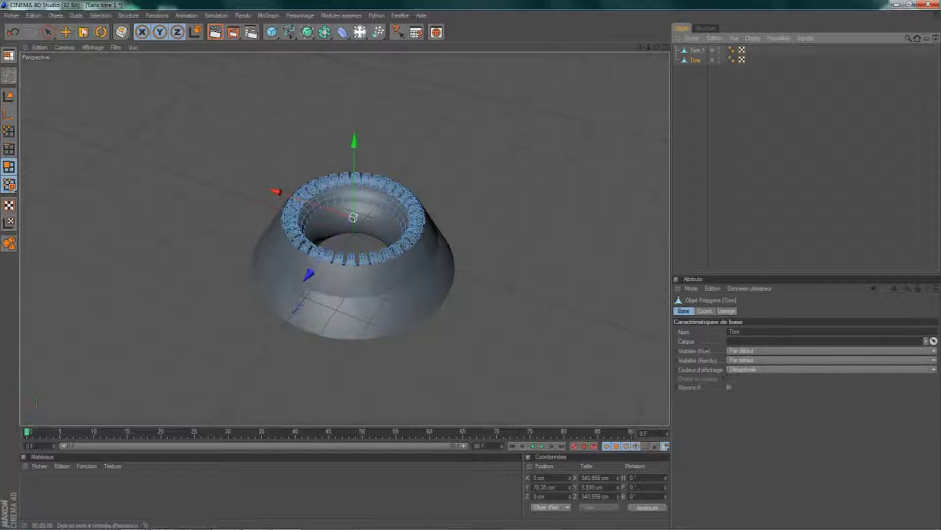
click(48, 32)
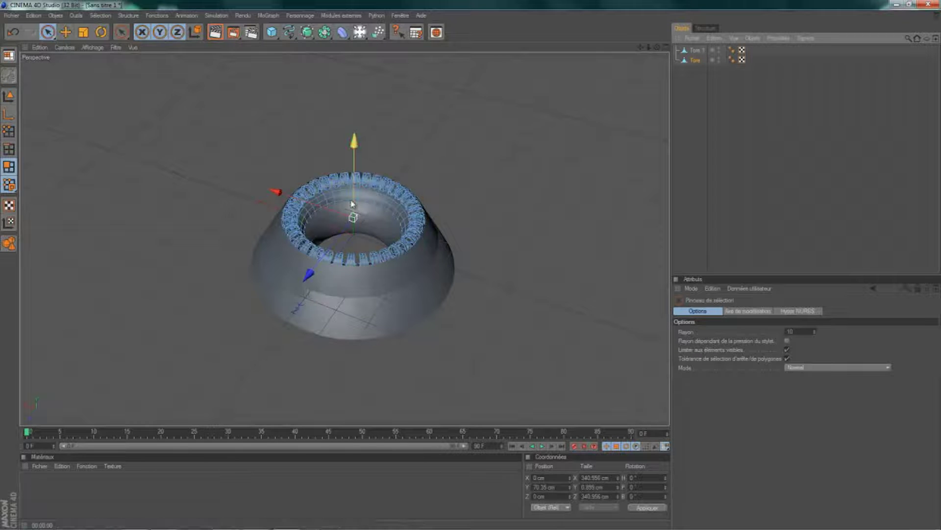
scroll(351, 205, up, 2)
scroll(351, 205, up, 6)
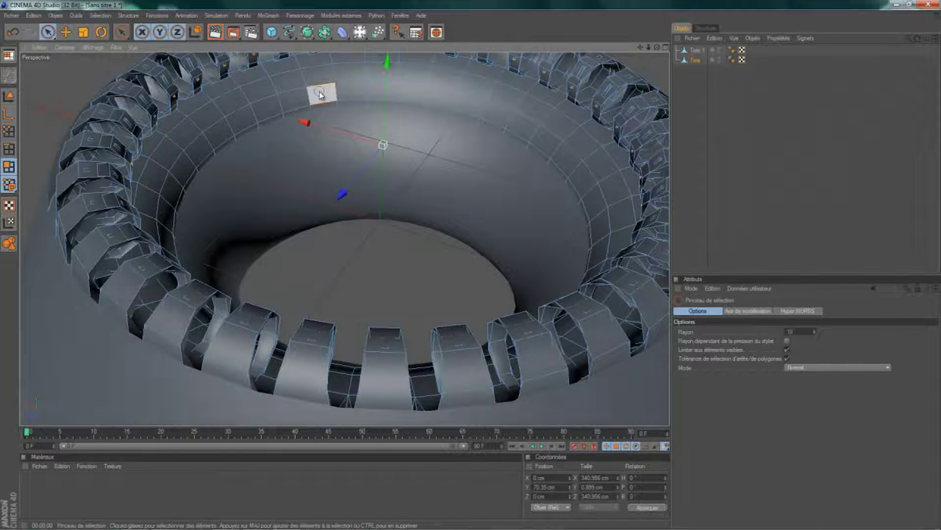
mouse_move(319, 95)
mouse_down()
mouse_move(441, 95)
mouse_move(500, 113)
mouse_move(568, 162)
mouse_move(554, 150)
mouse_move(592, 198)
mouse_move(620, 275)
mouse_move(599, 241)
mouse_up()
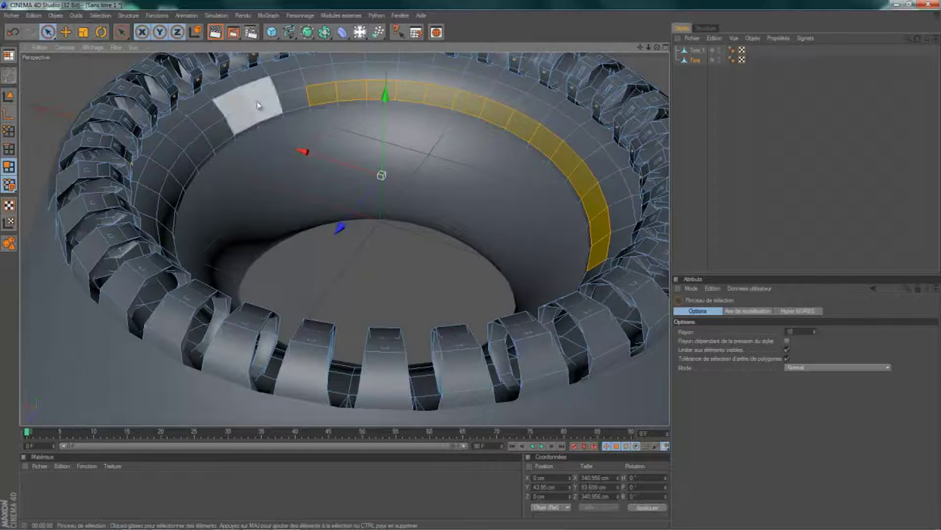
mouse_move(294, 99)
mouse_down()
mouse_move(243, 116)
mouse_move(201, 150)
mouse_move(169, 212)
mouse_up()
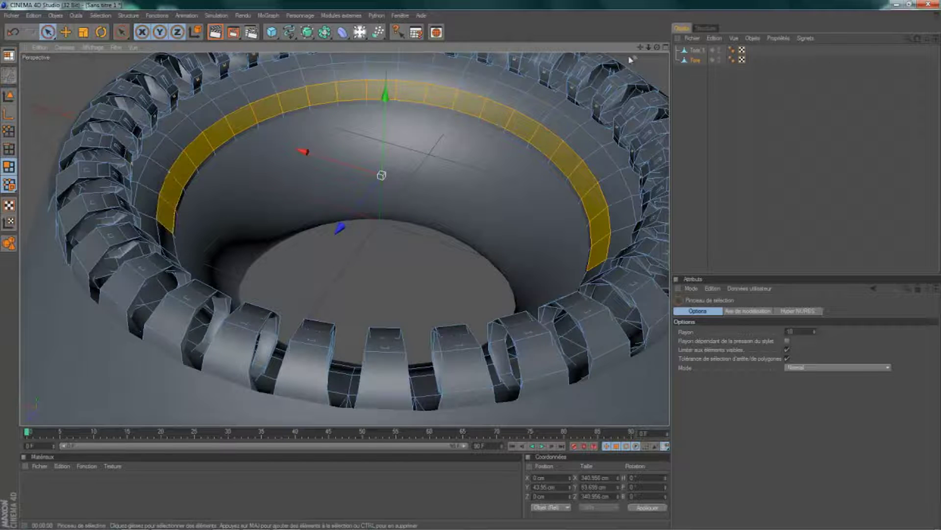
mouse_move(473, 269)
alt+mouse_down()
mouse_move(483, 267)
mouse_move(475, 269)
alt+mouse_up()
mouse_move(487, 84)
mouse_down()
mouse_move(412, 100)
mouse_move(346, 92)
mouse_up()
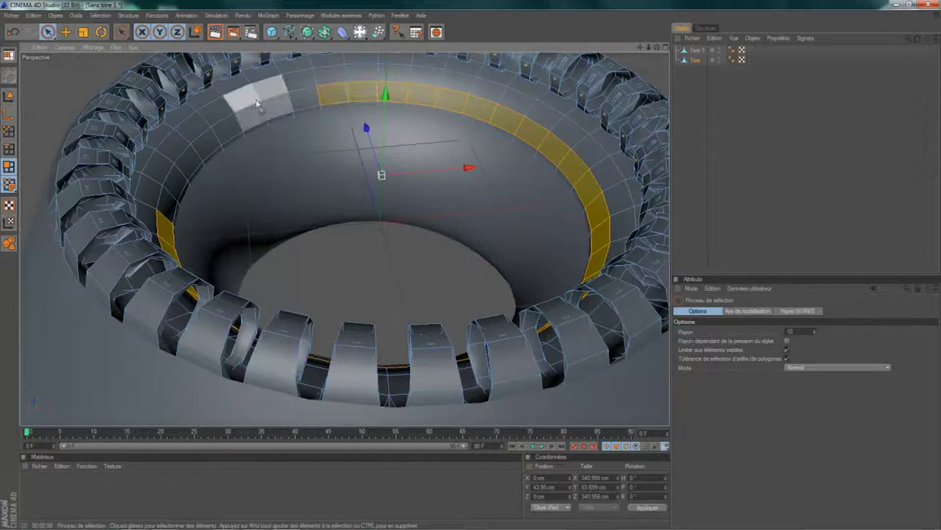
mouse_move(291, 109)
mouse_down()
mouse_move(237, 120)
mouse_move(204, 159)
mouse_move(192, 153)
mouse_move(175, 195)
mouse_up()
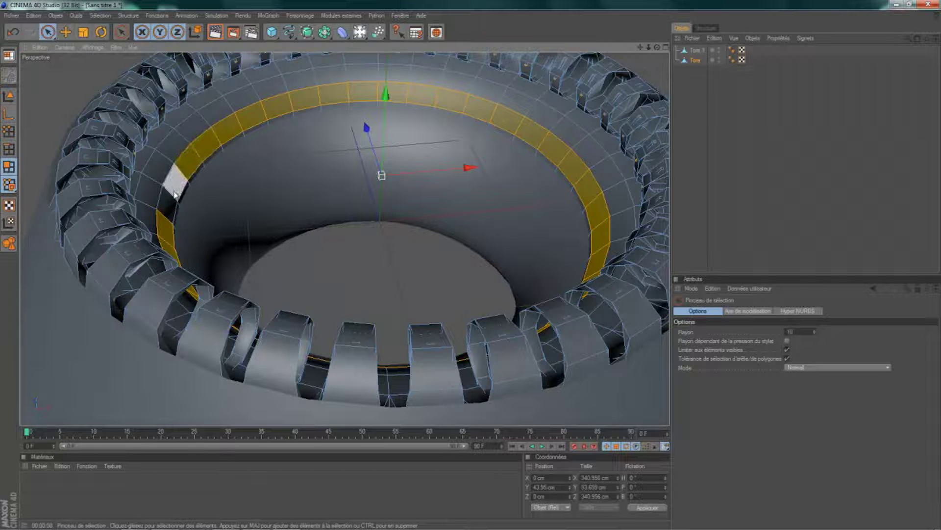
Matrix-extrude the inner ring of polygons in 13 steps, with displacement -6.513, 0 and 5.726 cm and a first rotation of -47°.
drag(657, 48, 471, 268)
right_click(478, 134)
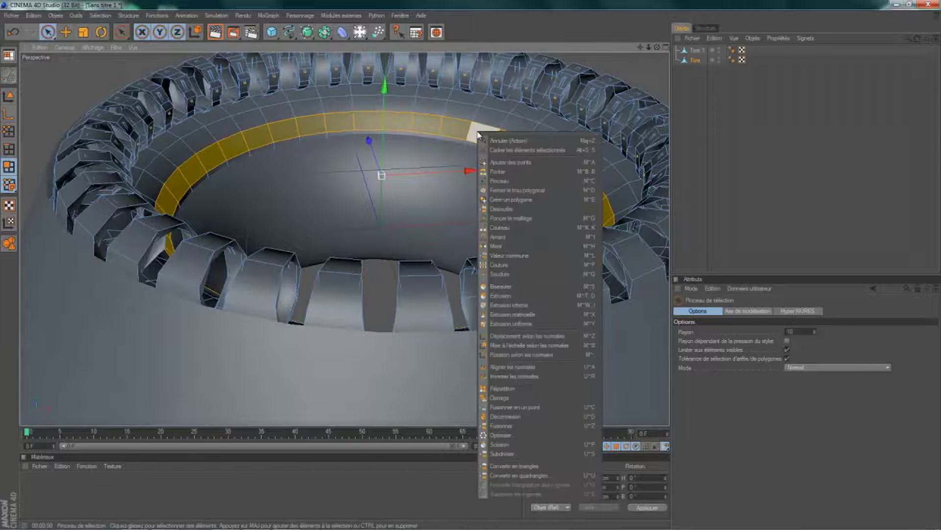
click(515, 314)
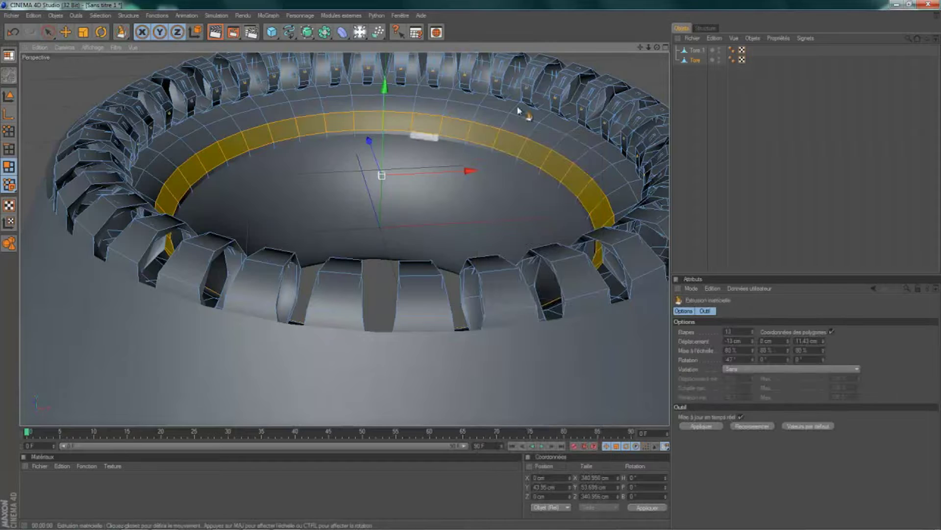
drag(470, 264, 472, 264)
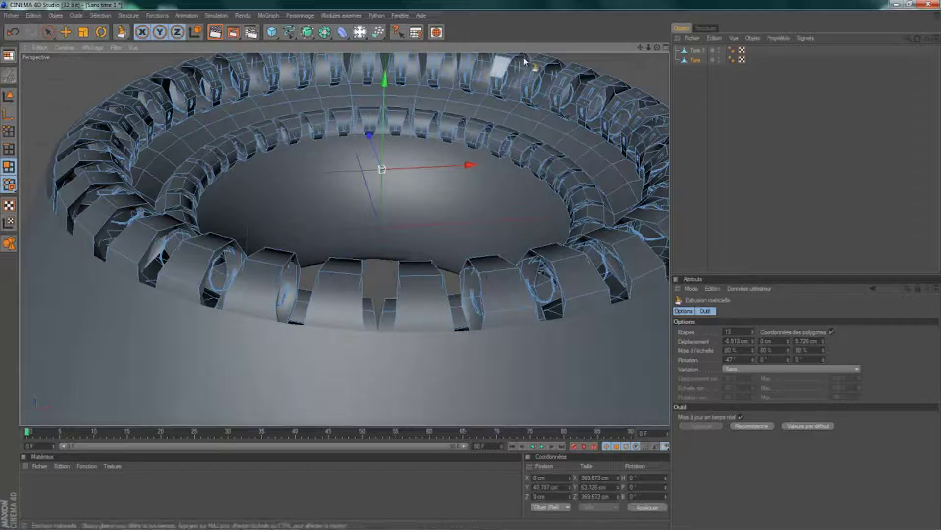
drag(648, 47, 656, 103)
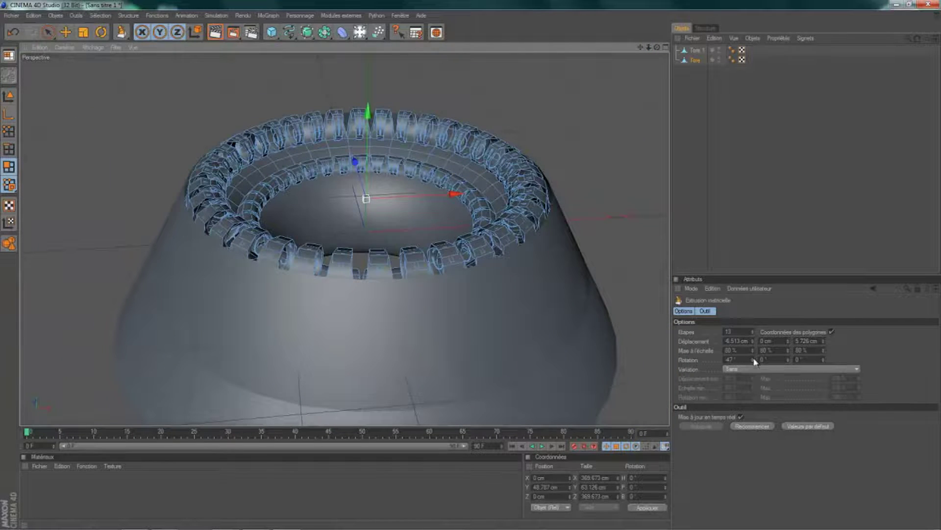
Set the matrix extrusion's X displacement to -11.513 cm and its first rotation value to 4°.
mouse_move(754, 361)
mouse_down()
mouse_move(754, 383)
mouse_move(755, 354)
mouse_up()
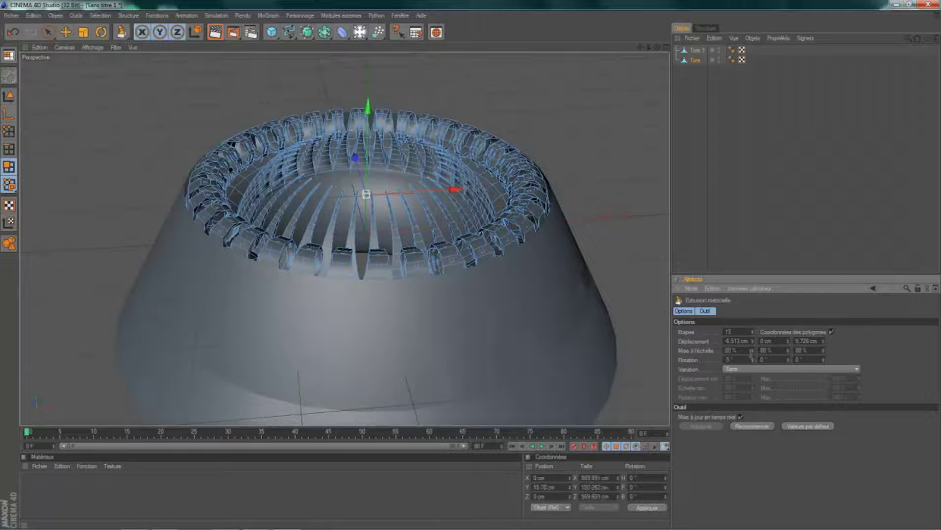
text(0)
key(Return)
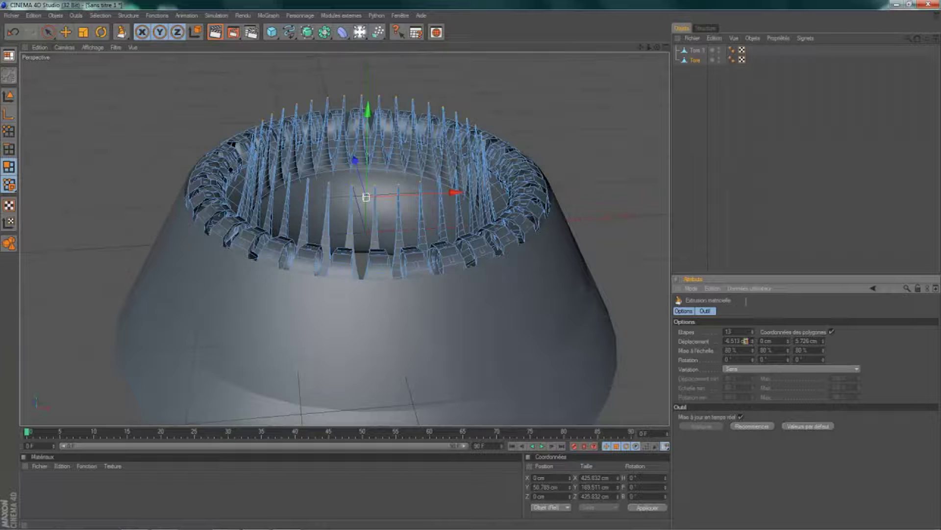
drag(754, 343, 755, 347)
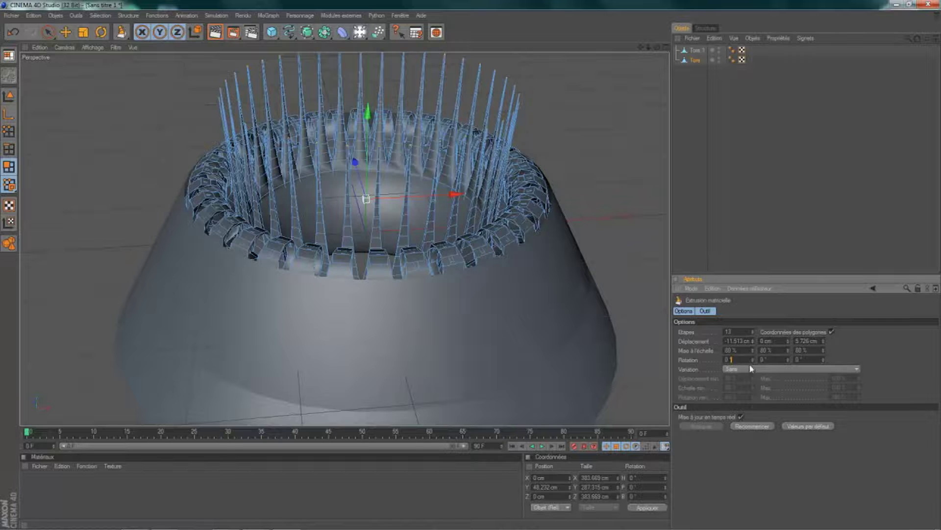
drag(753, 360, 755, 361)
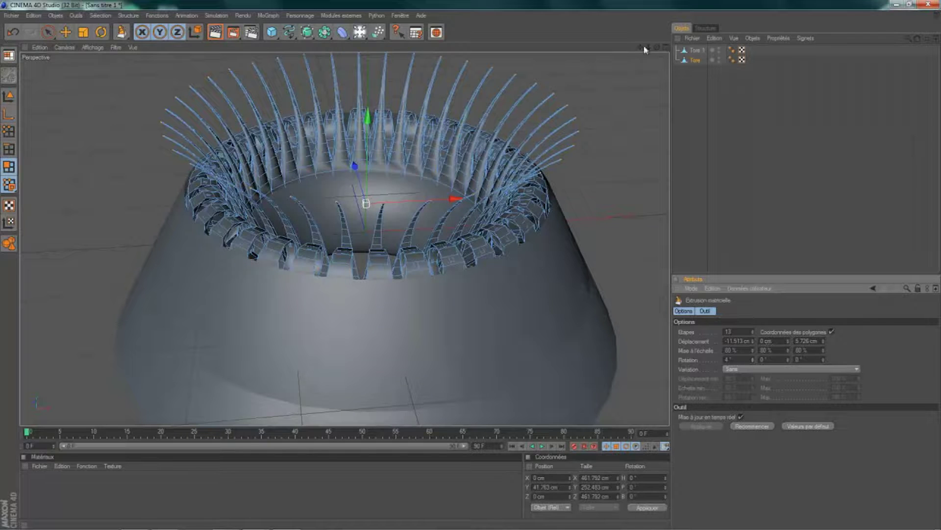
Set the matrix extrusion's Z displacement to -13.274 cm and its Y displacement to 13 cm.
drag(648, 48, 457, 269)
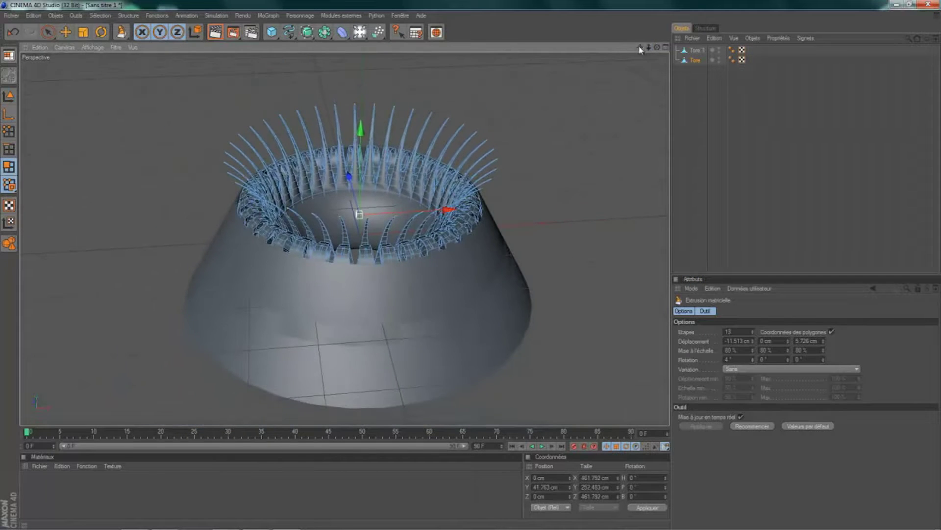
mouse_move(640, 49)
mouse_down()
mouse_move(471, 267)
mouse_move(650, 53)
mouse_up()
drag(471, 267, 664, 50)
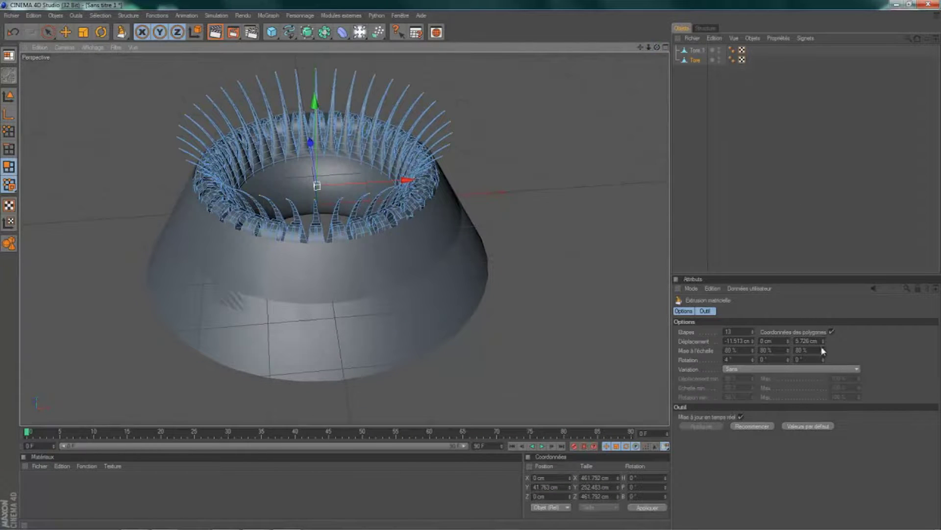
mouse_move(825, 344)
mouse_down()
mouse_move(824, 351)
mouse_move(826, 343)
mouse_up()
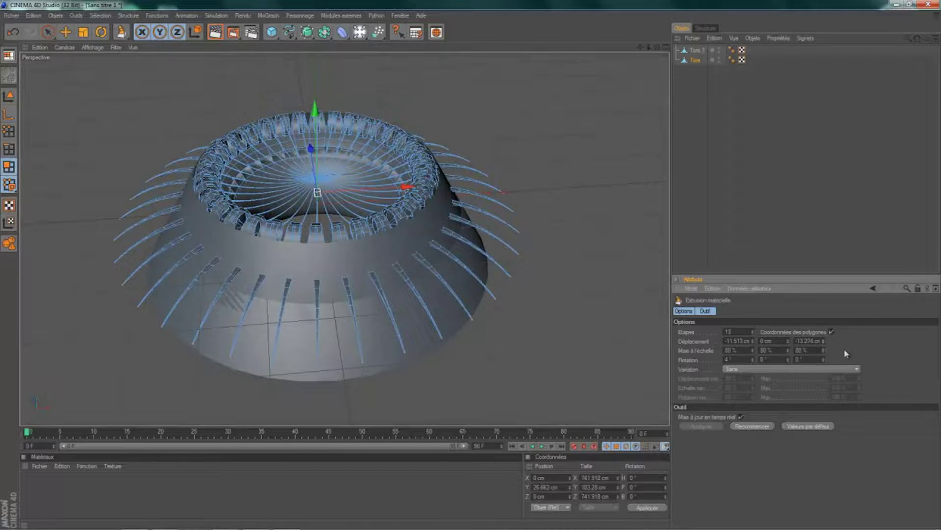
mouse_move(787, 342)
mouse_down()
mouse_move(789, 352)
mouse_move(789, 343)
mouse_up()
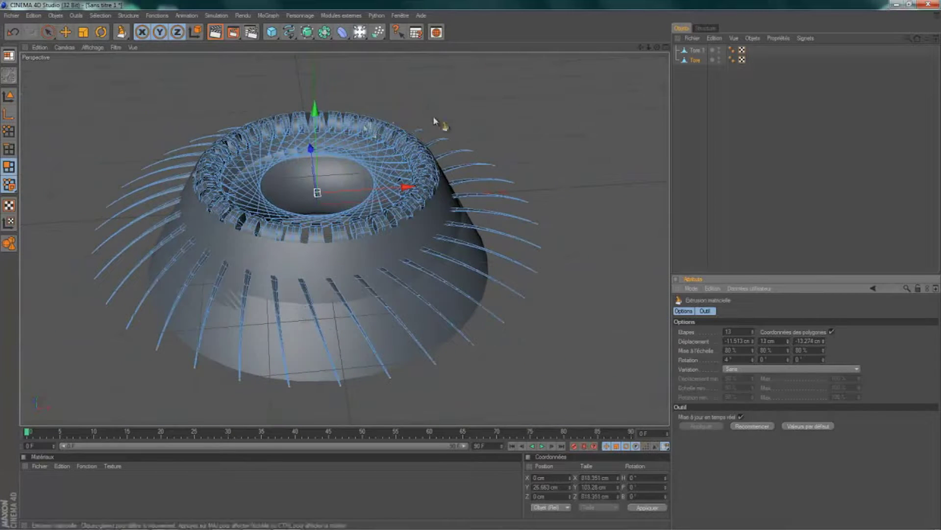
Preview-render the object with its outward-radiating spikes from a higher, more distant angle.
drag(657, 47, 472, 269)
drag(649, 49, 470, 265)
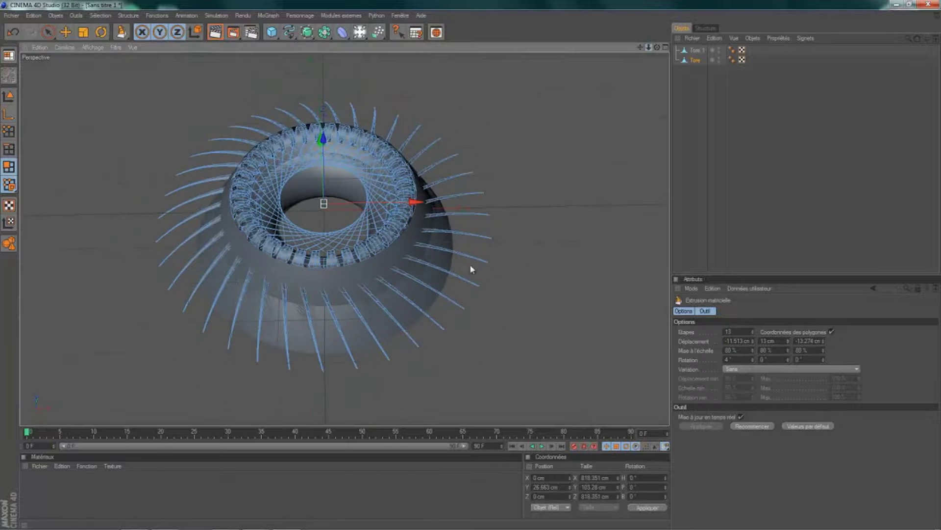
key(ctrl+r)
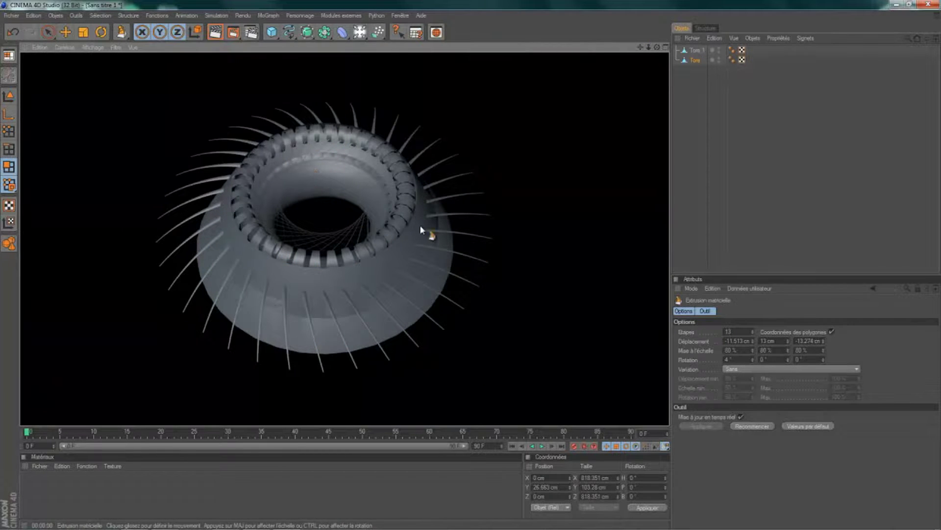
Add a cube at the centre of the tori and set its X size to 100 cm.
drag(272, 32, 294, 38)
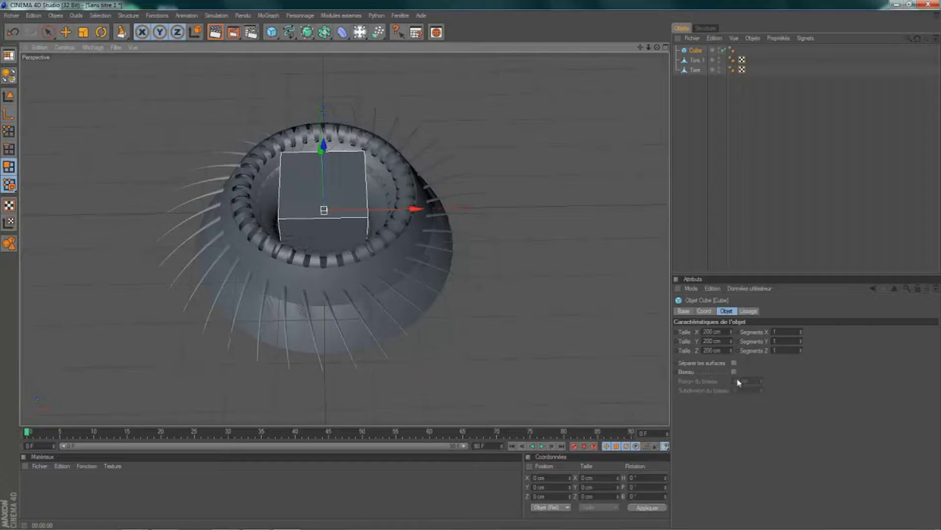
click(715, 332)
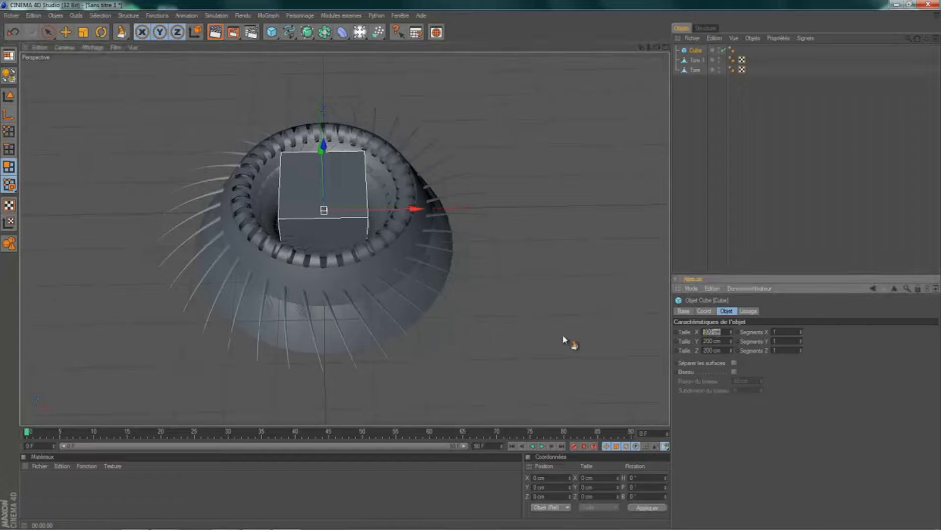
text(100)
key(Return)
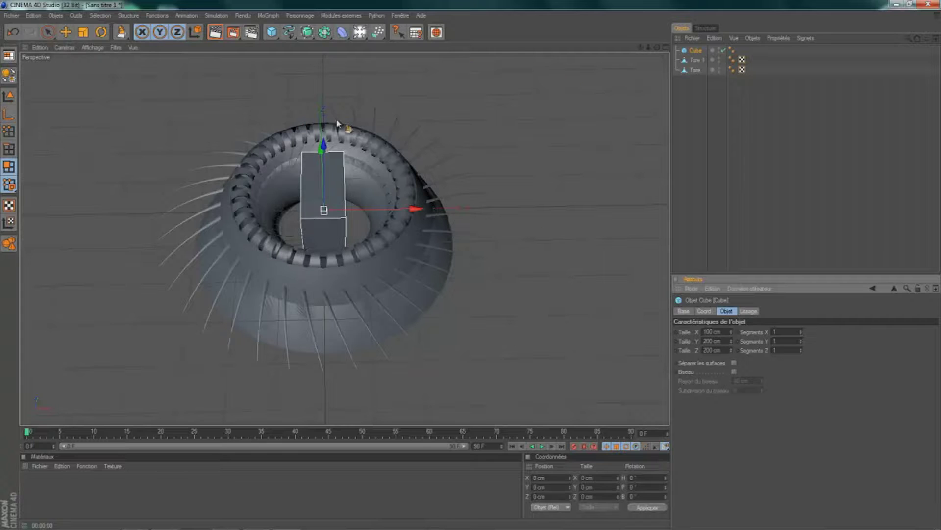
click(667, 47)
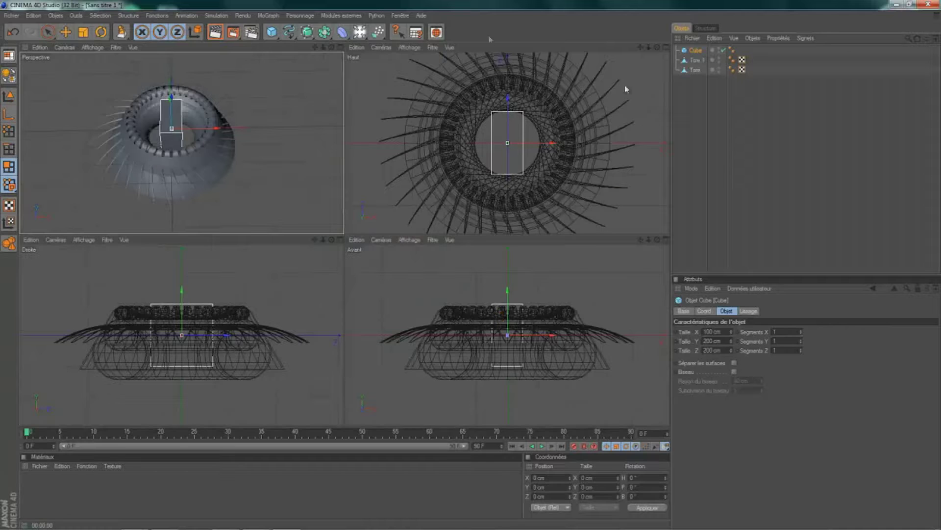
click(341, 48)
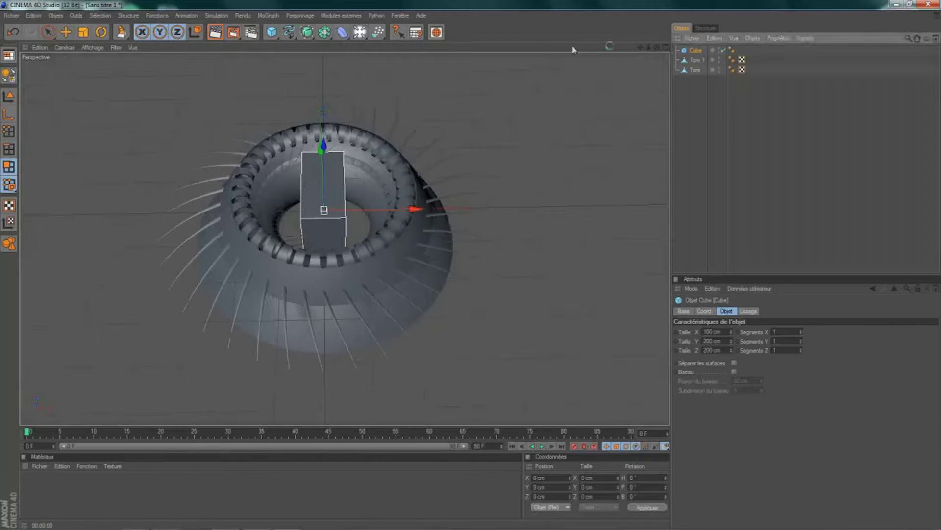
Add a second default cube at the centre of the scene and delete it.
click(272, 33)
click(272, 33)
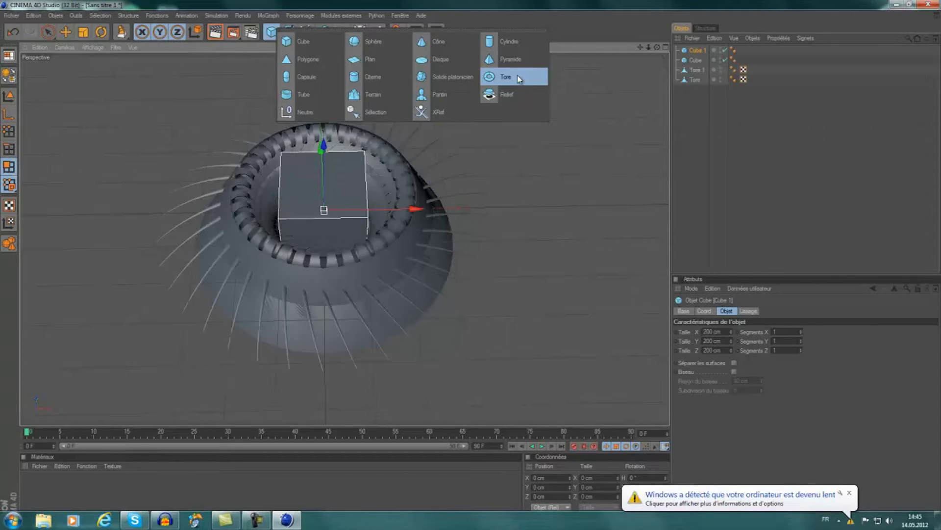
click(709, 47)
click(699, 49)
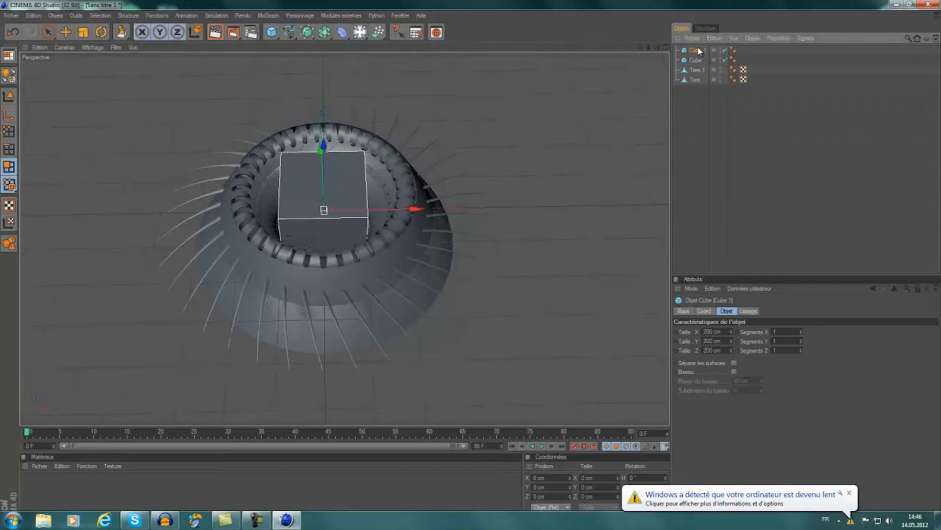
key(Delete)
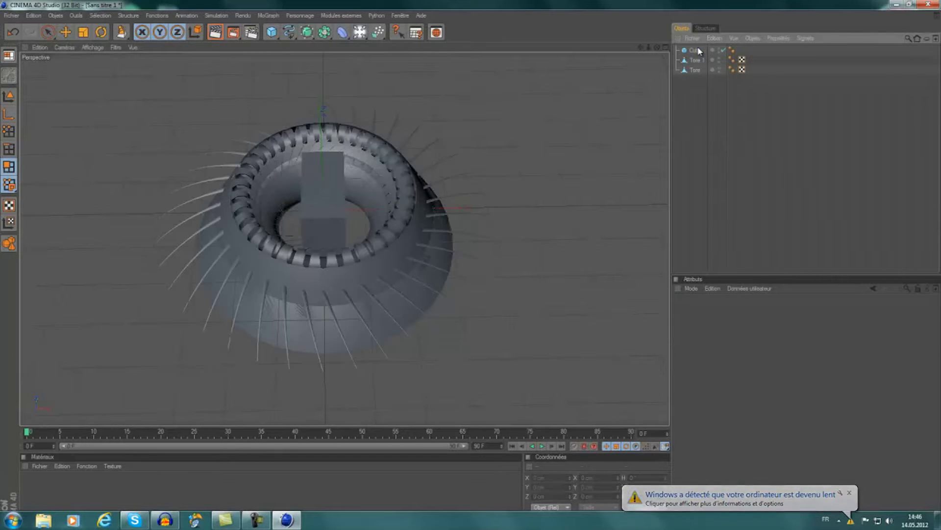
Delete the remaining narrow cube from the centre of the tori.
click(699, 50)
key(Delete)
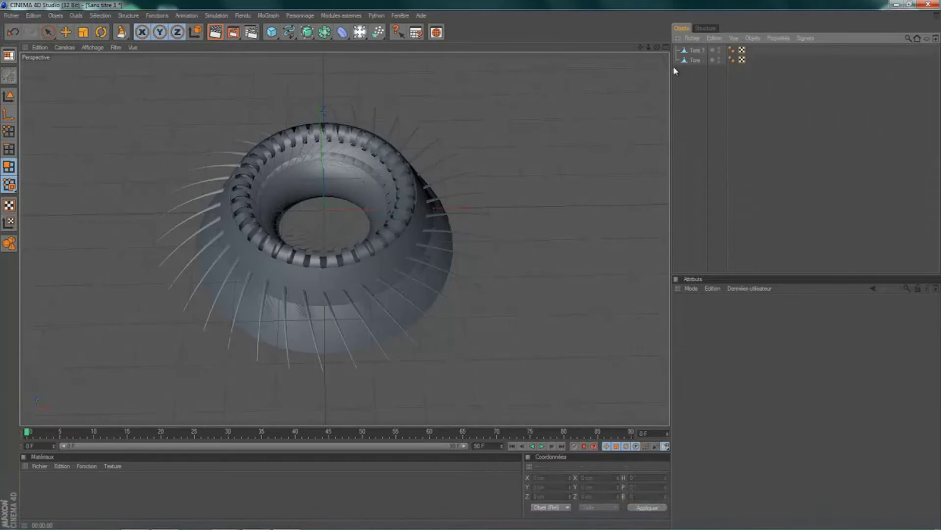
drag(657, 47, 473, 262)
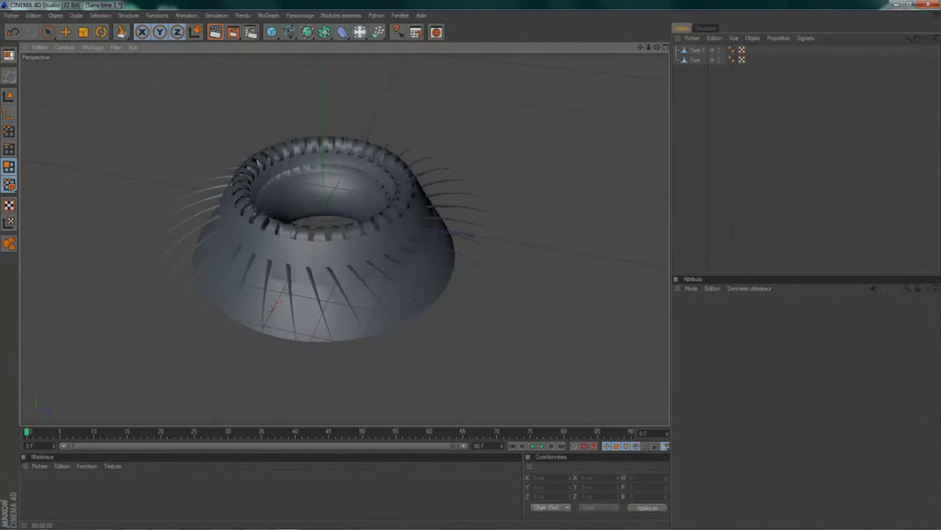